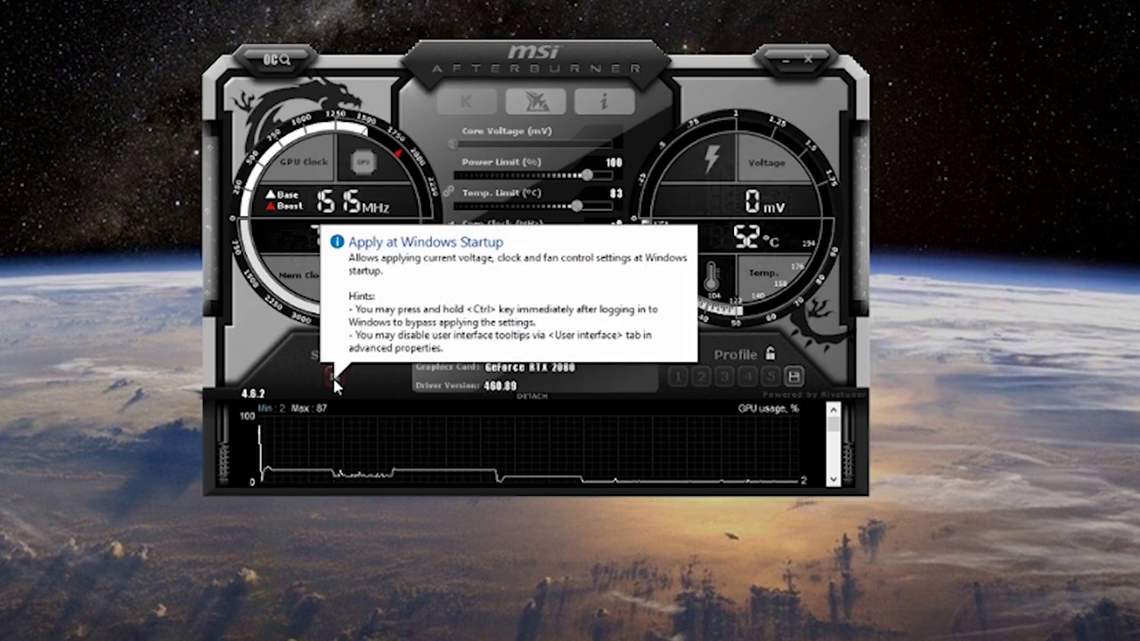
Enable applying the current settings at Windows startup and open the advanced properties
click(335, 380)
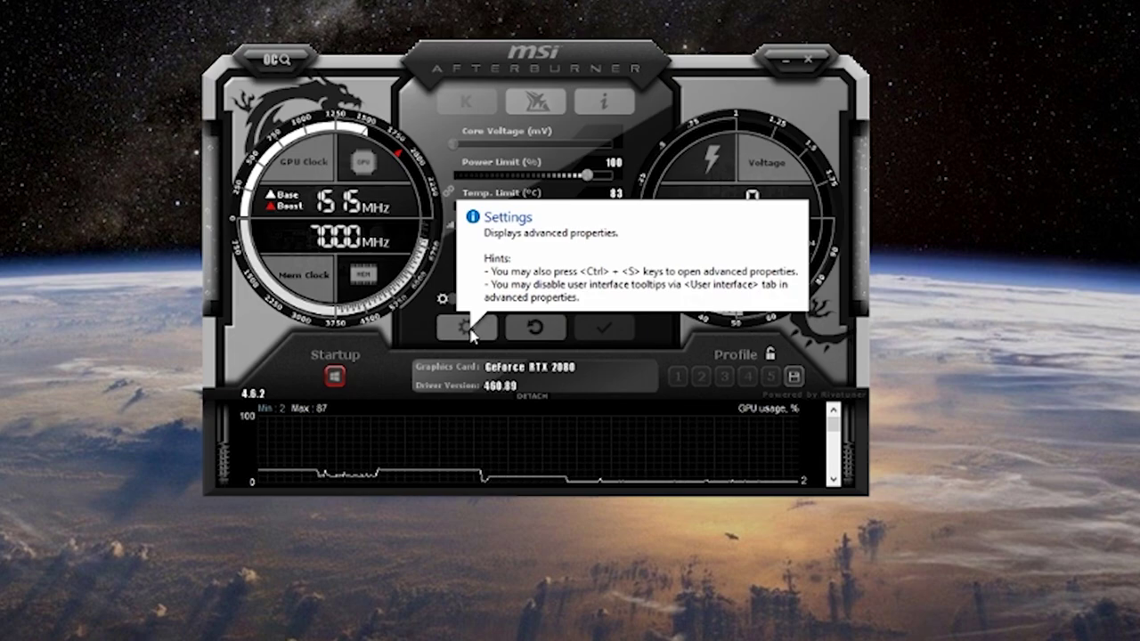
click(470, 330)
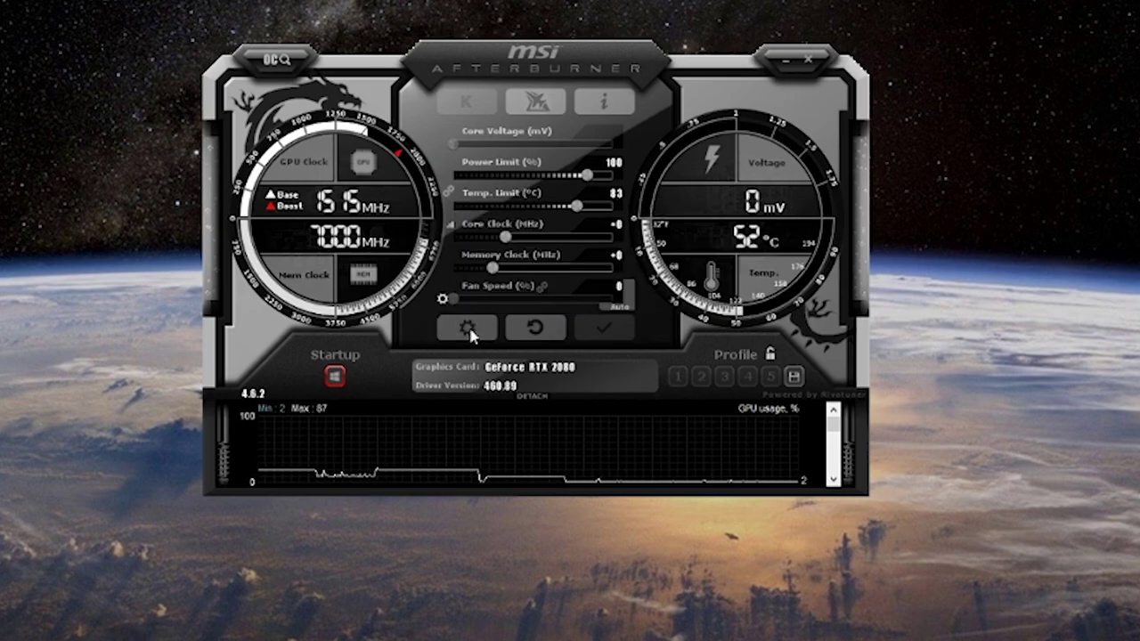
mouse_move(471, 335)
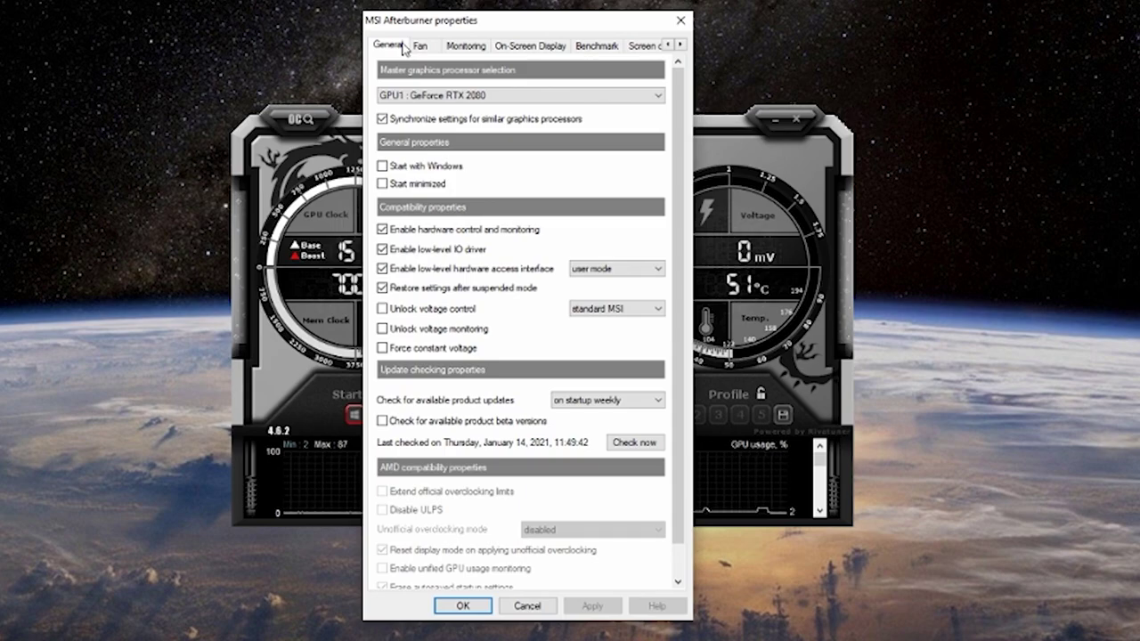
Set the GPU usage and GPU temperature monitoring graphs to show in the On-Screen Display
click(470, 48)
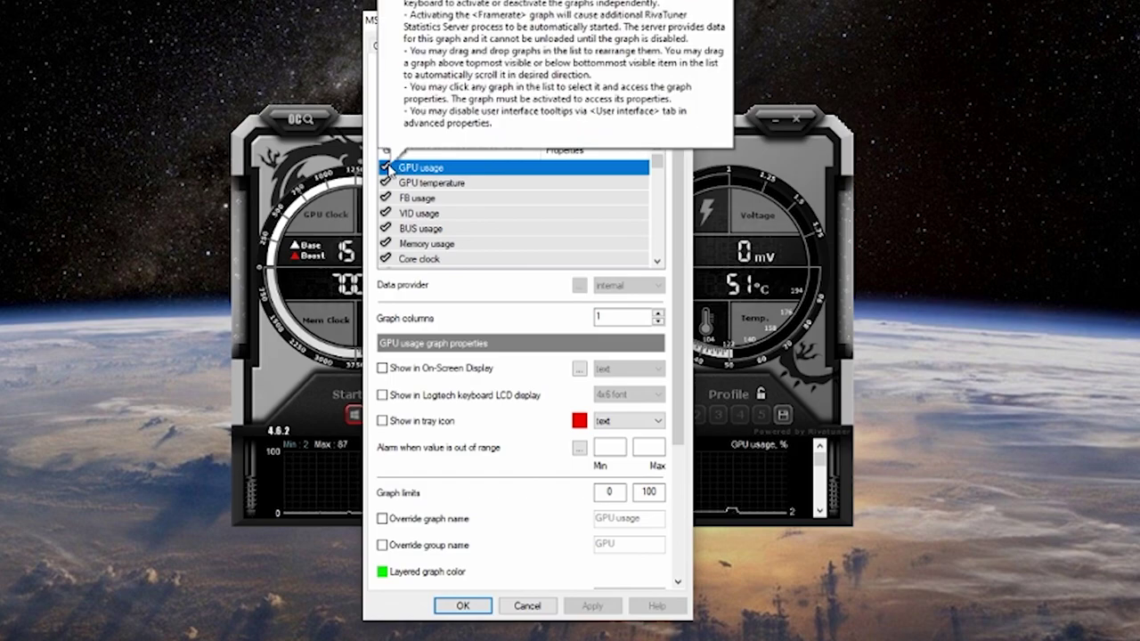
click(383, 368)
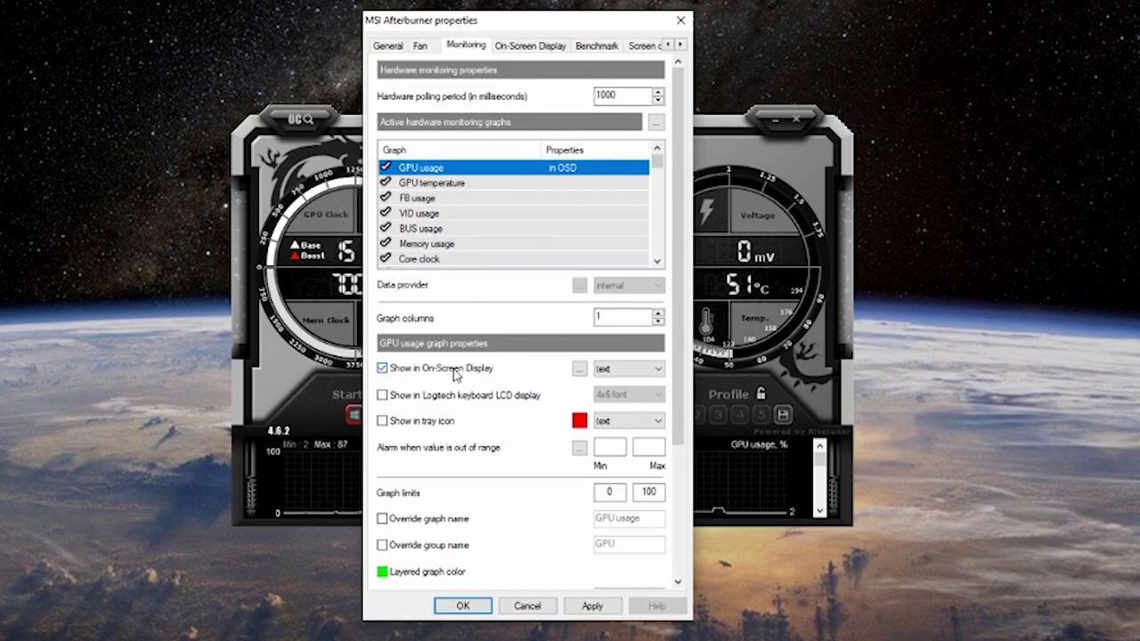
mouse_move(454, 373)
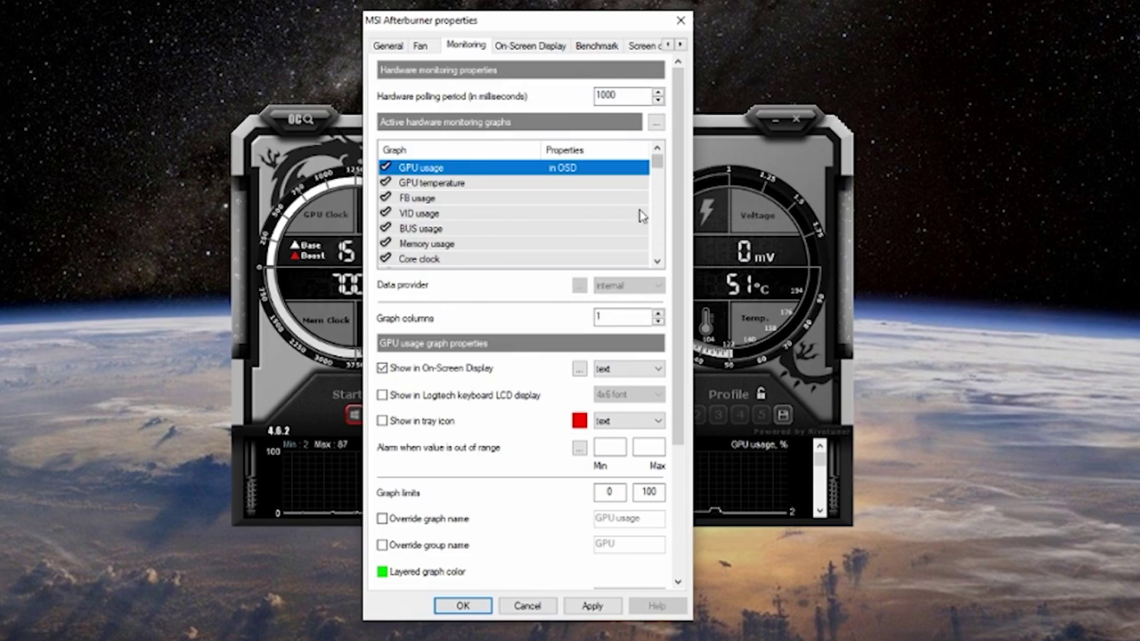
click(501, 183)
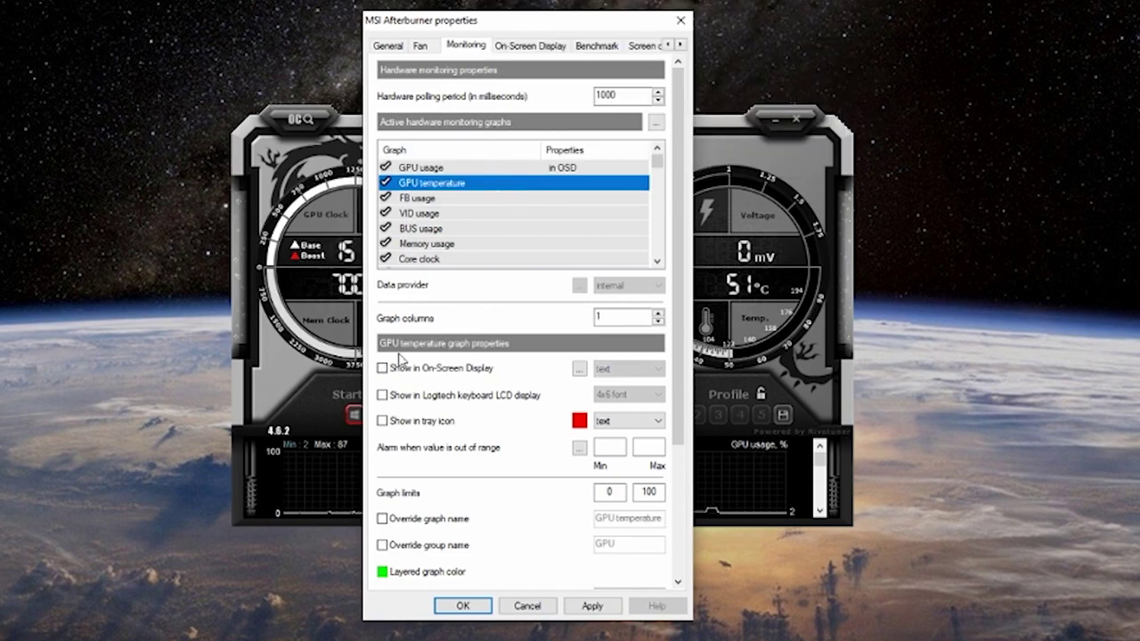
click(397, 367)
Set the Core clock and Power graphs to show in the On-Screen Display
mouse_move(559, 221)
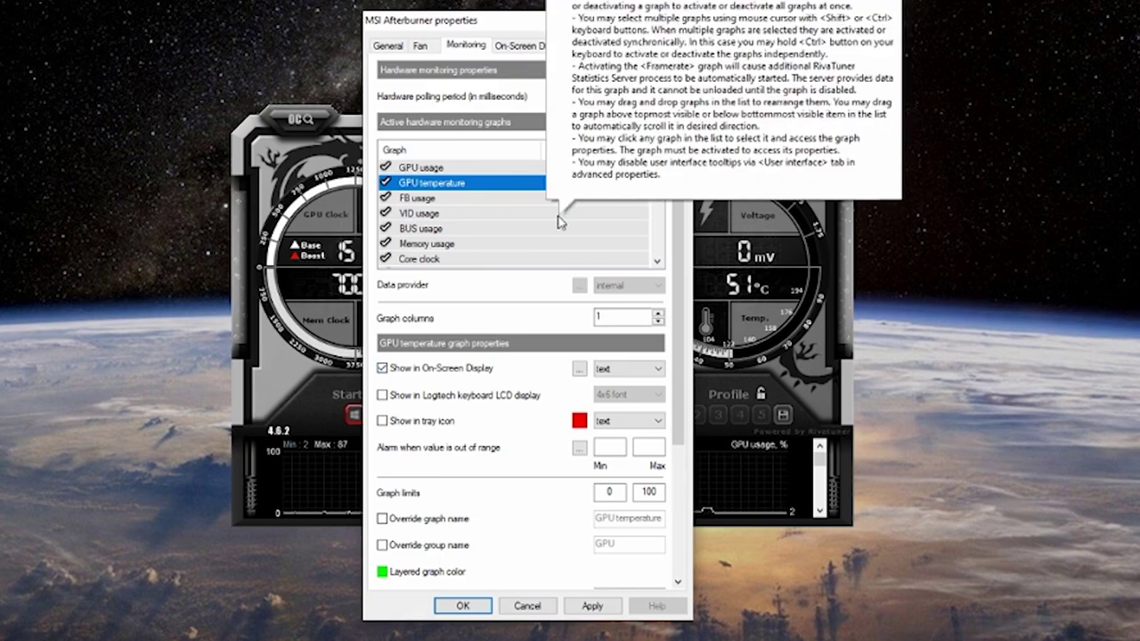
click(459, 259)
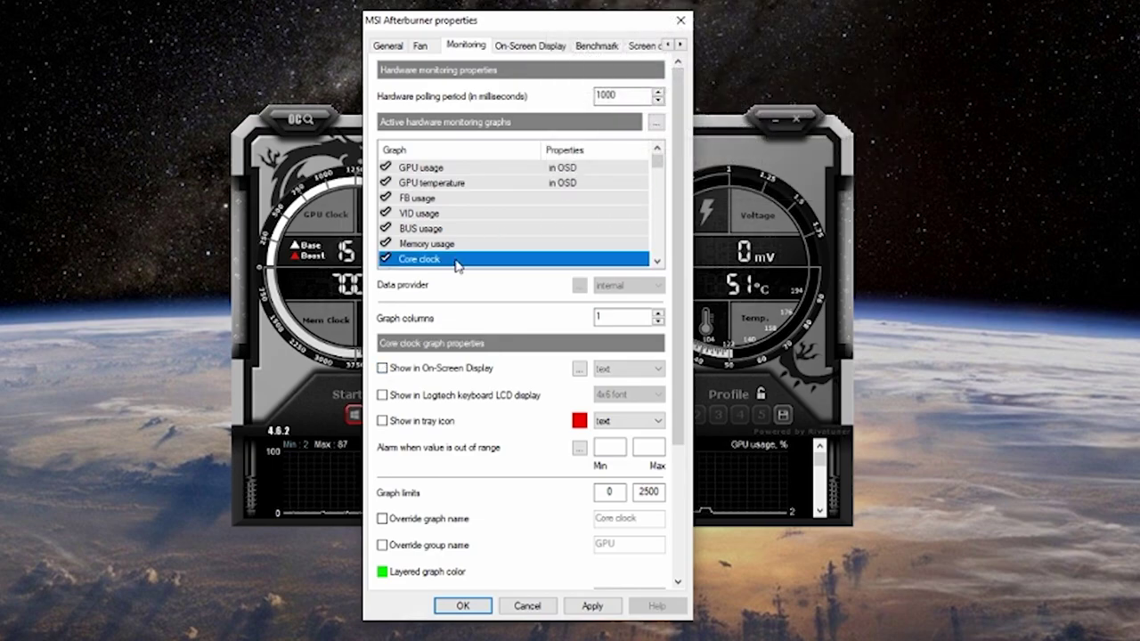
click(383, 368)
scroll(526, 232, down, 1)
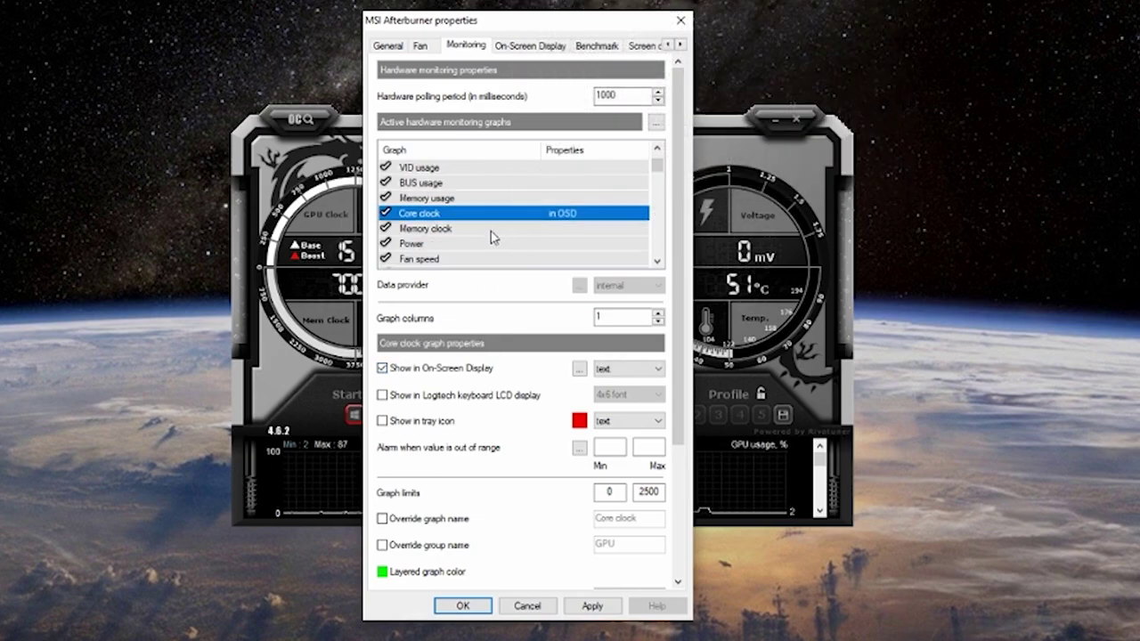
click(488, 243)
click(383, 367)
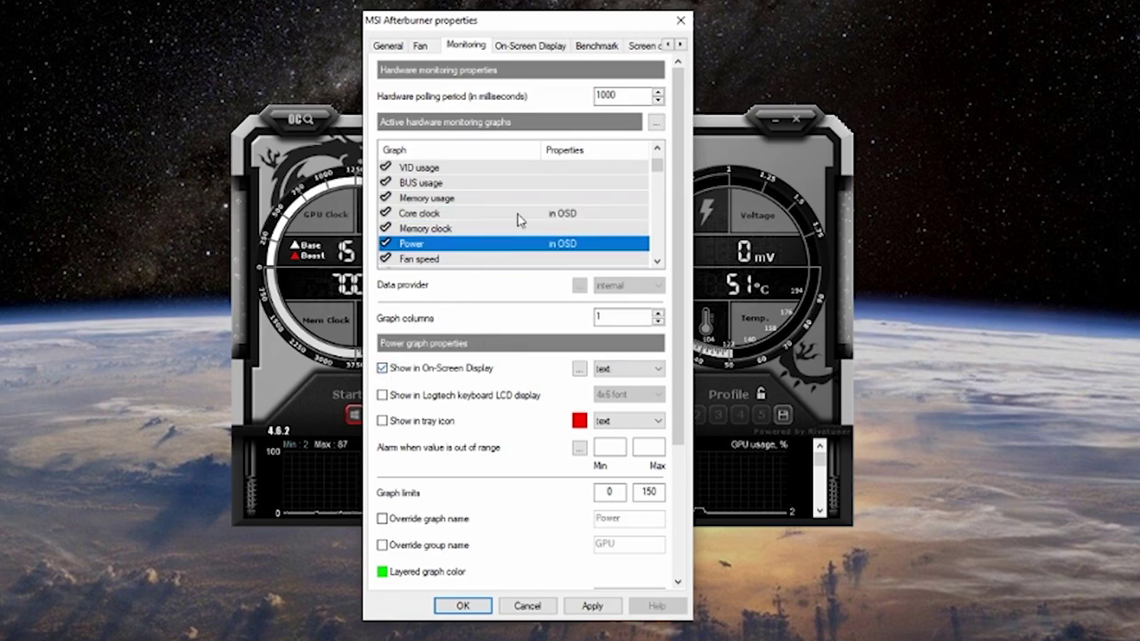
Set the Fan tachometer and Fan tachometer 2 graphs to show in the On-Screen Display
scroll(519, 219, down, 1)
click(463, 244)
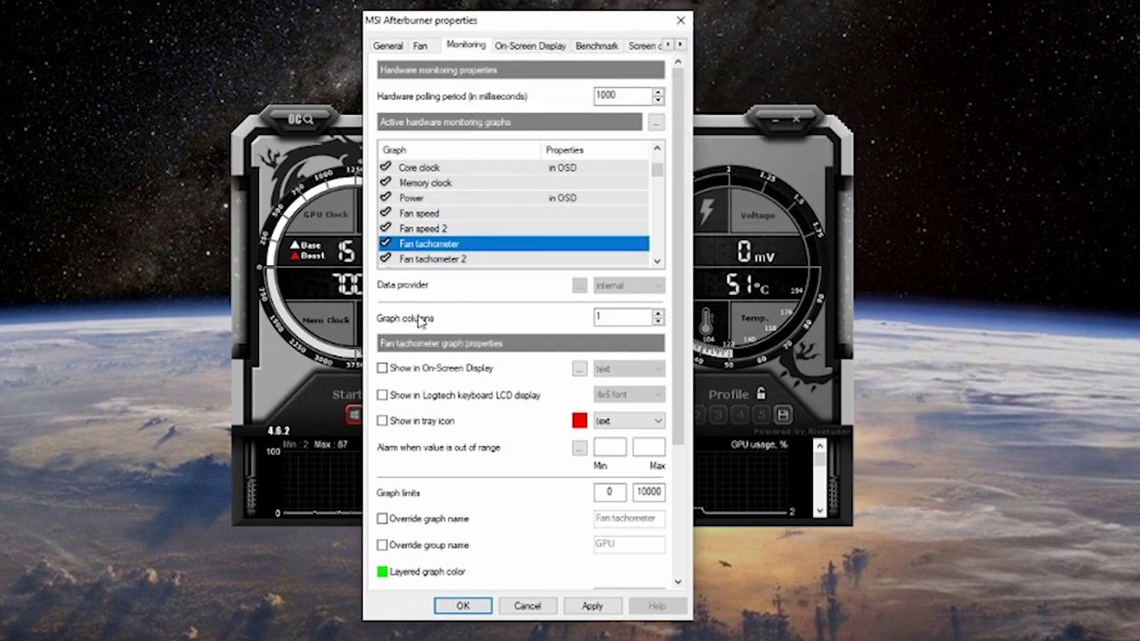
click(383, 368)
click(492, 259)
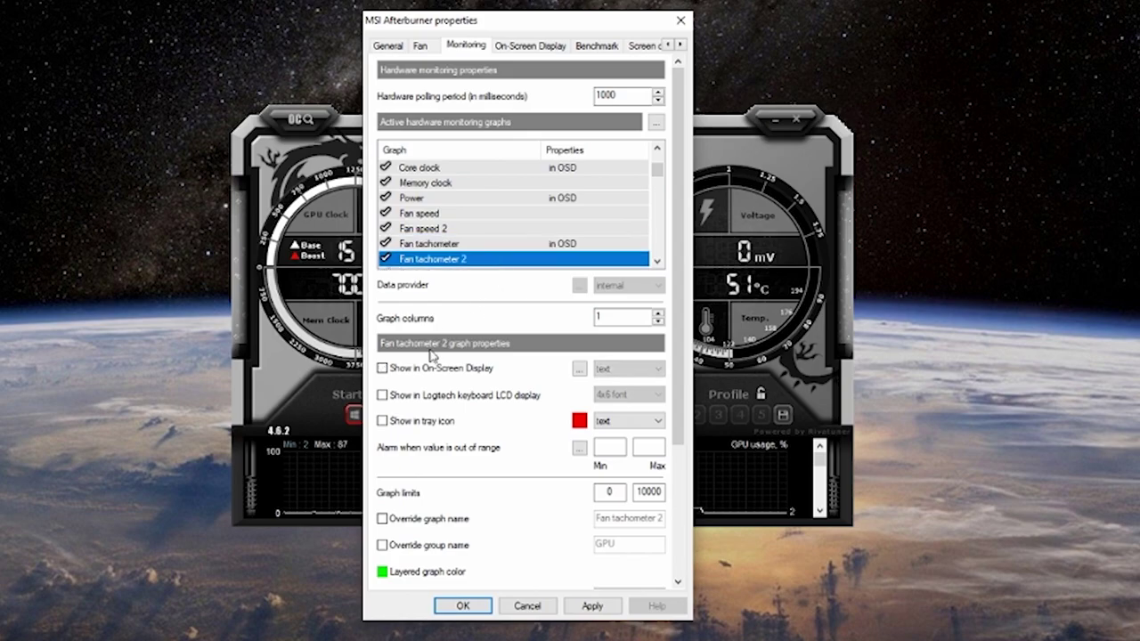
click(383, 367)
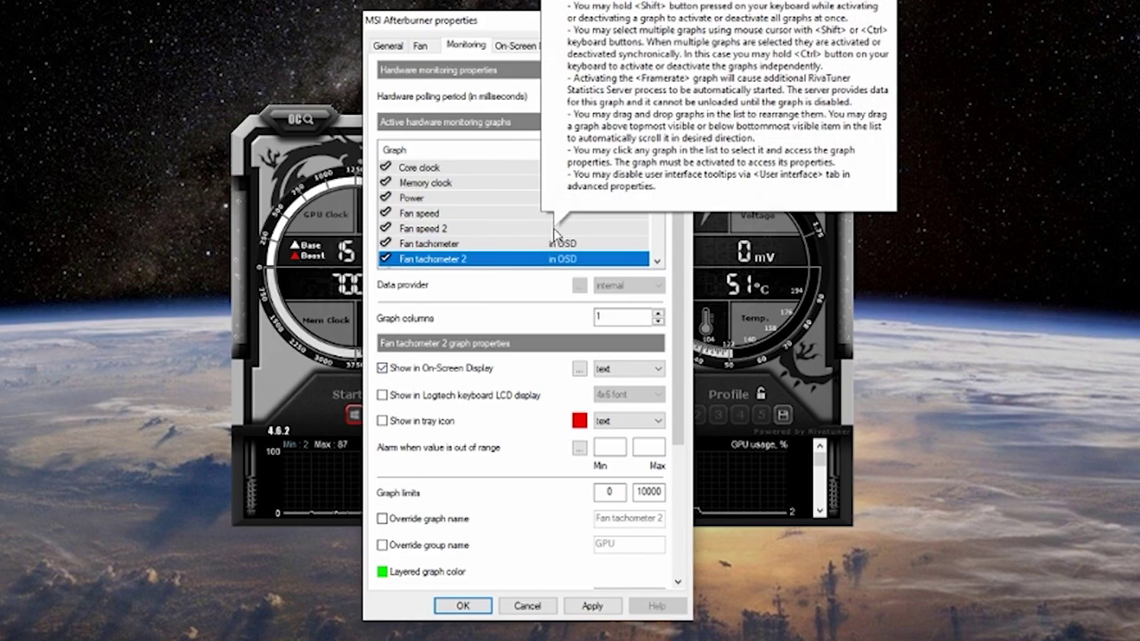
Set the Memory clock and Memory usage graphs to show in the On-Screen Display
scroll(556, 234, down, 1)
scroll(556, 235, up, 2)
click(556, 230)
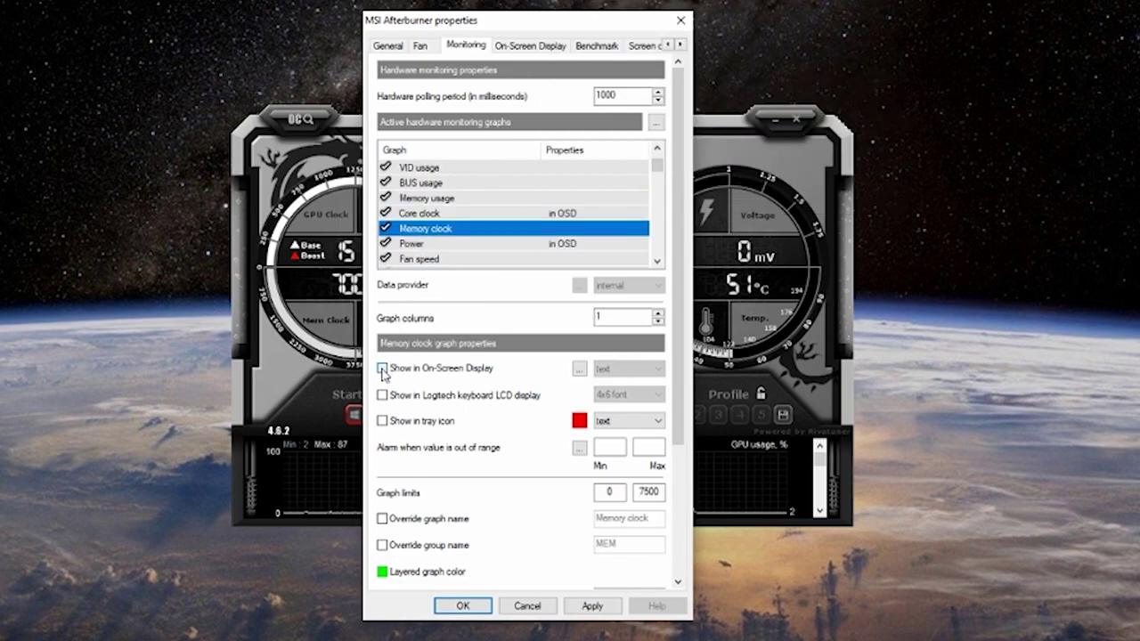
click(382, 368)
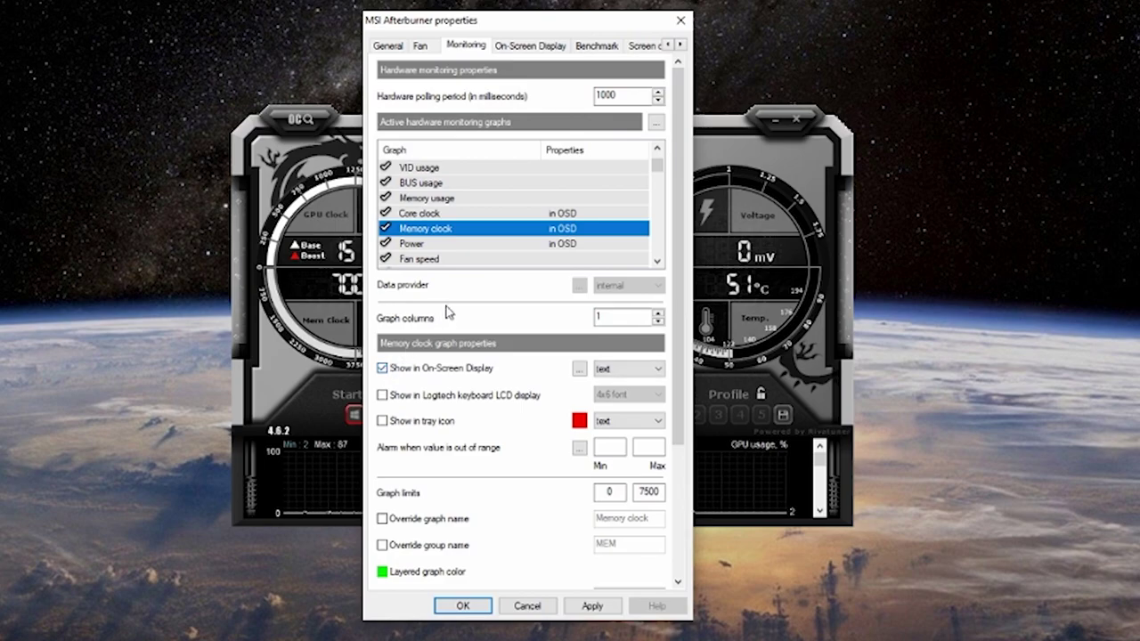
click(445, 196)
click(385, 368)
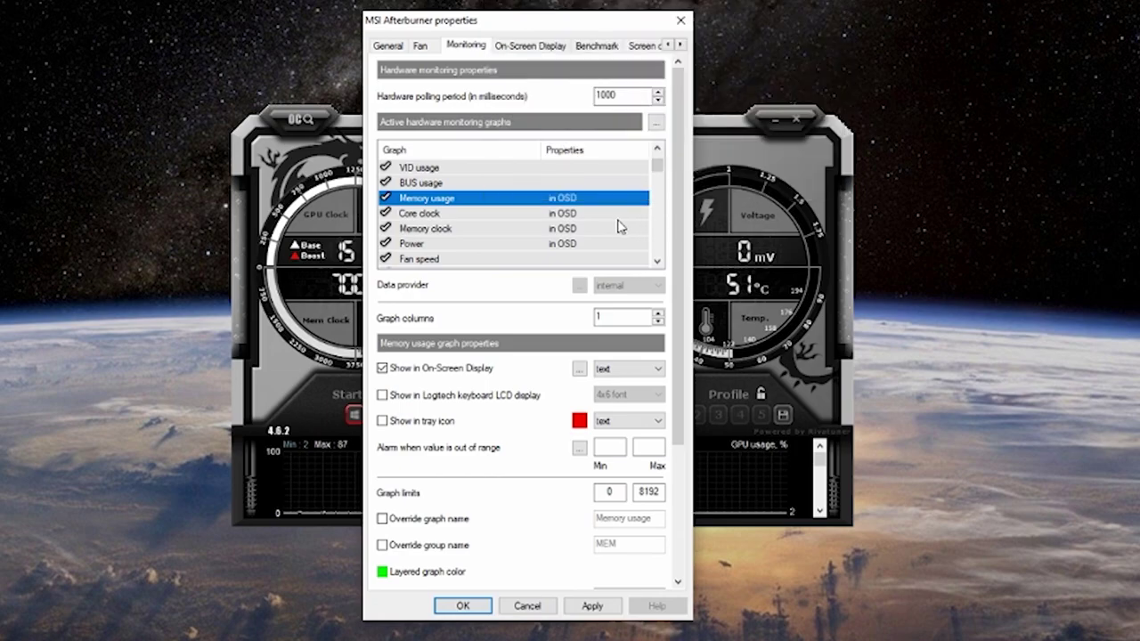
Reorder the active monitoring graphs so Memory usage sits directly below GPU temperature
scroll(621, 227, up, 1)
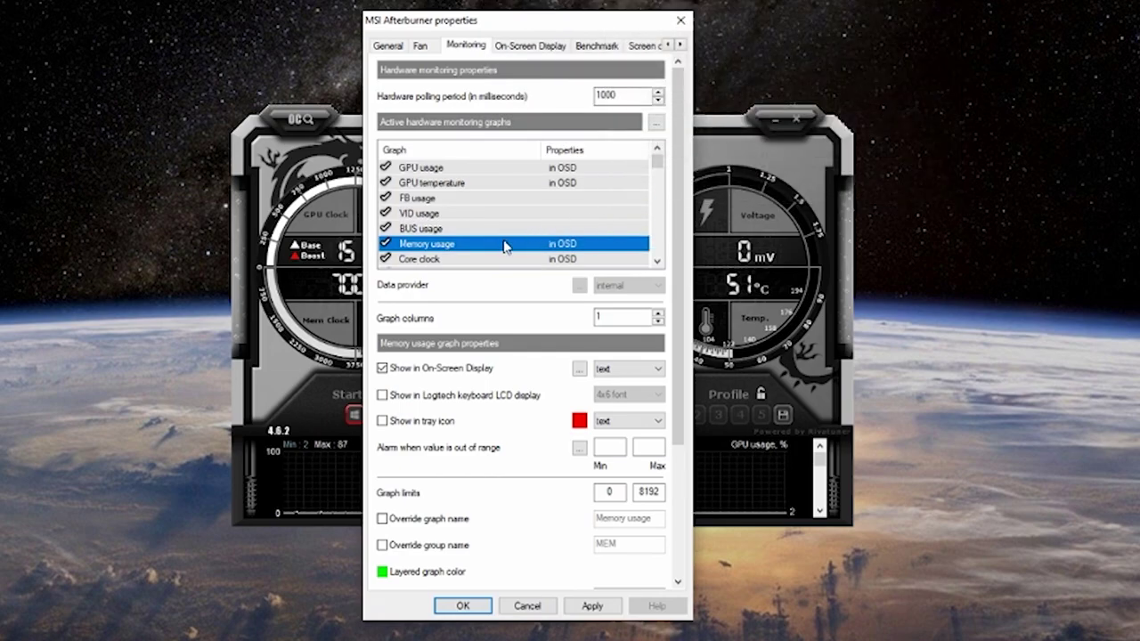
drag(504, 247, 457, 243)
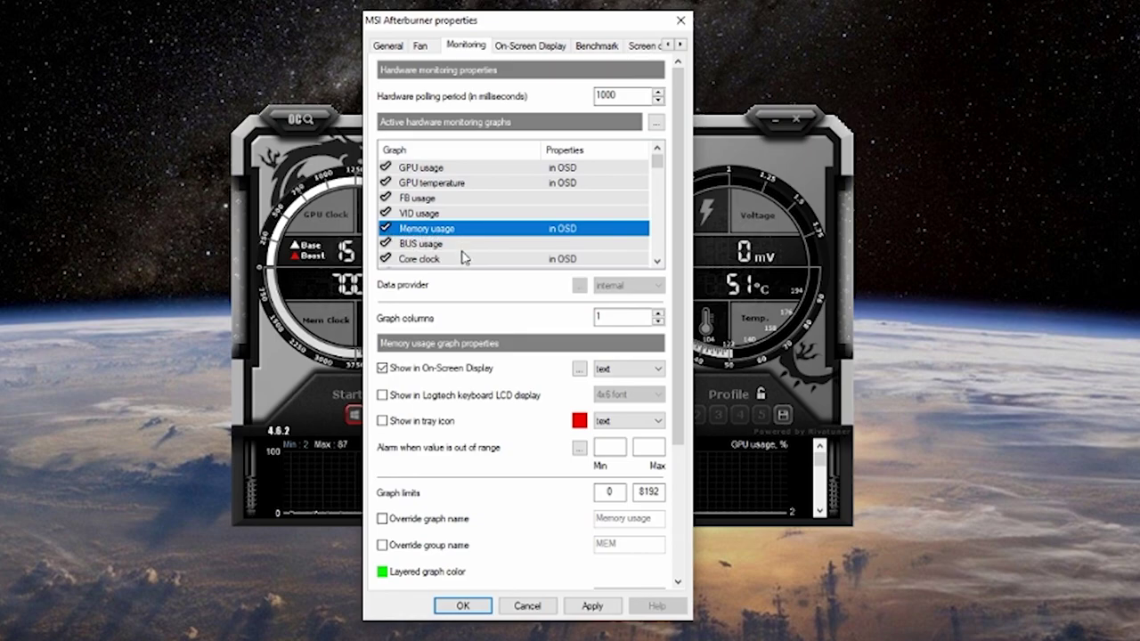
drag(470, 230, 477, 205)
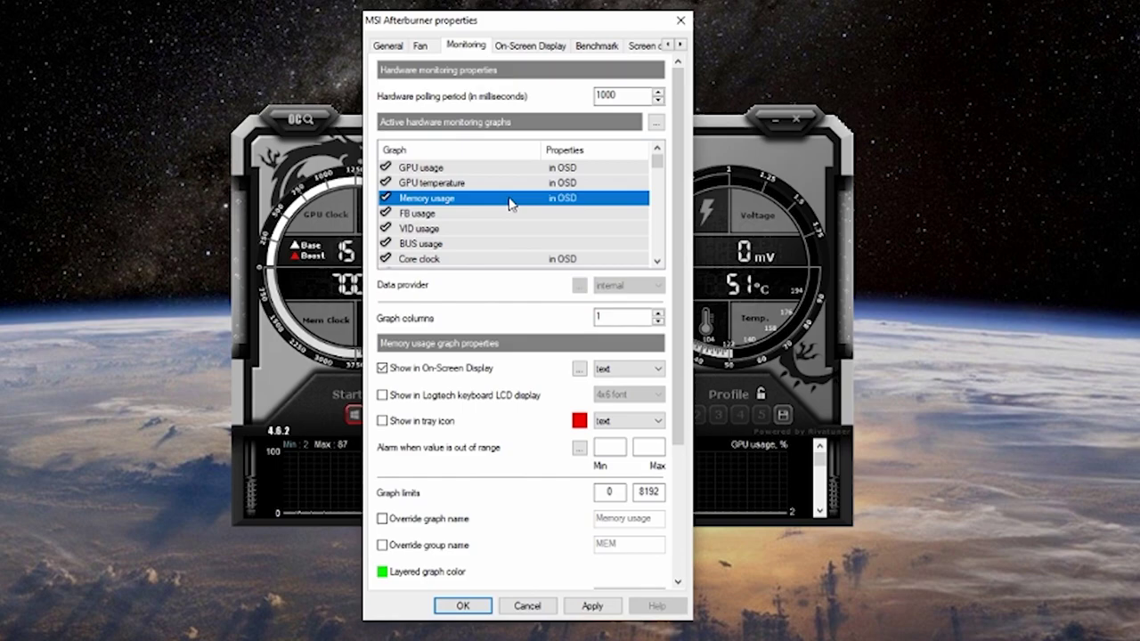
Set the overall CPU temperature graph to show in the On-Screen Display
scroll(510, 203, down, 4)
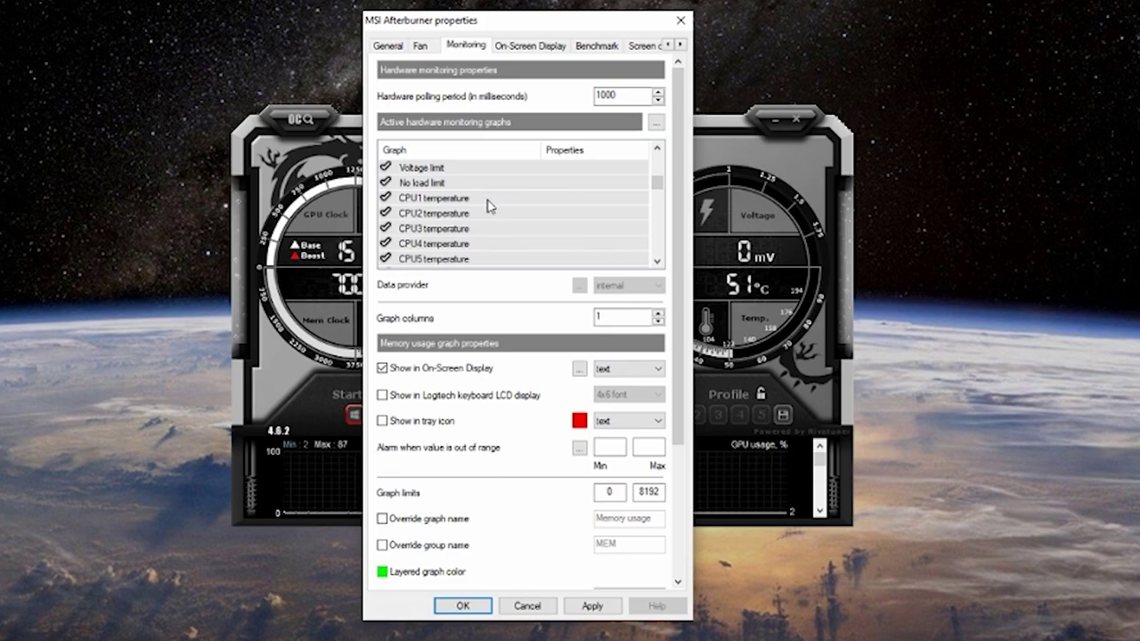
scroll(488, 206, down, 1)
scroll(488, 207, down, 2)
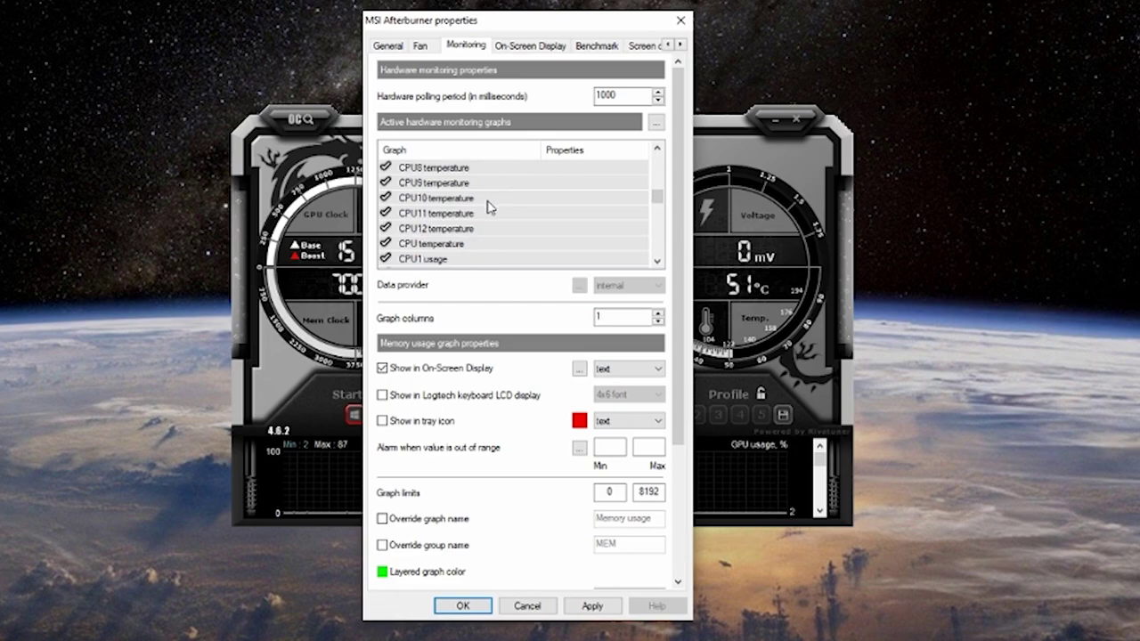
scroll(486, 208, down, 1)
click(468, 203)
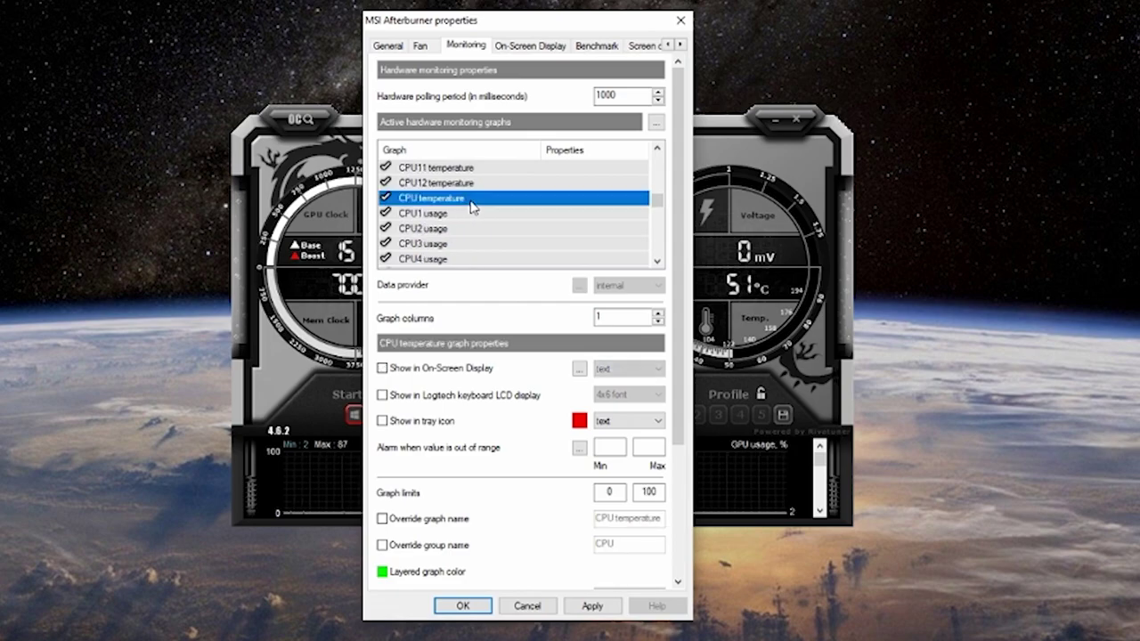
click(382, 368)
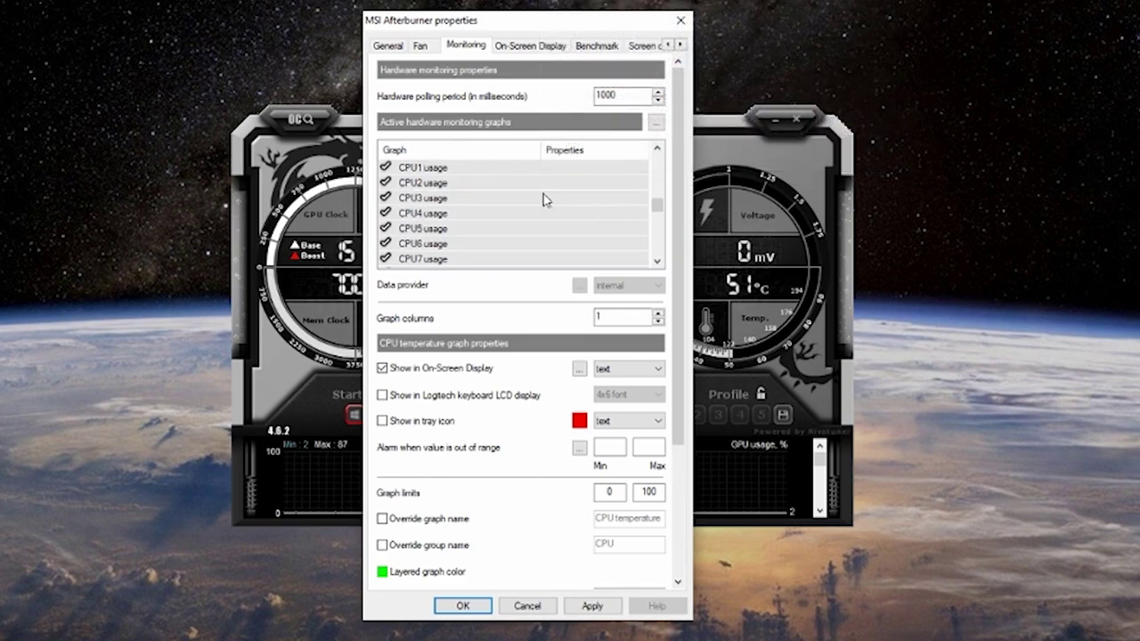
Set the overall CPU usage and RAM usage graphs to show in the On-Screen Display
scroll(434, 216, down, 3)
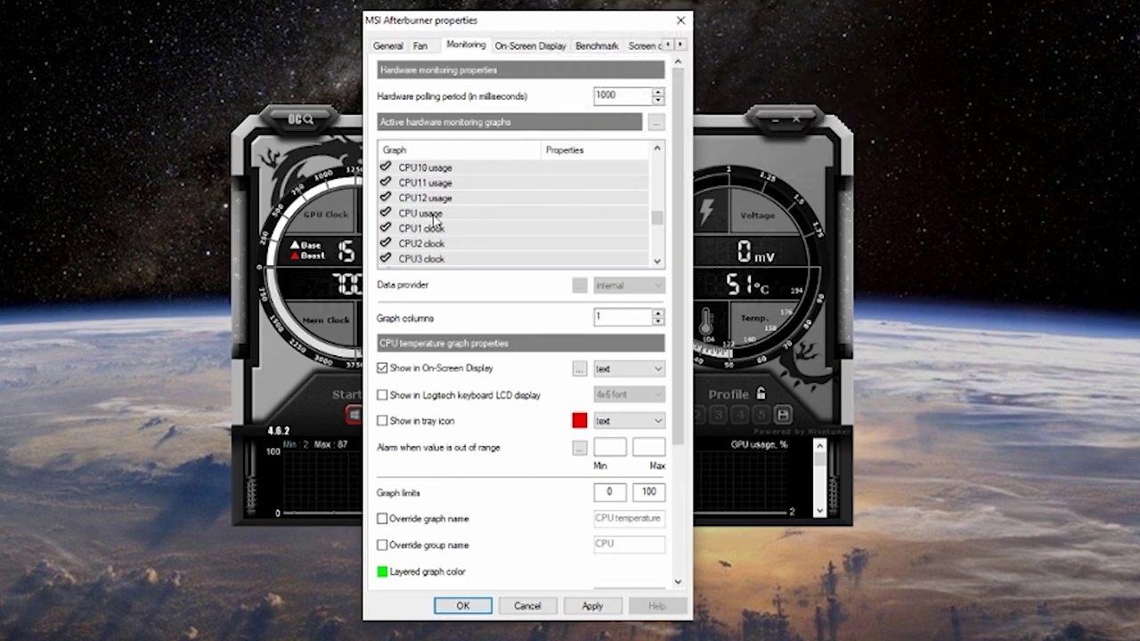
click(434, 214)
click(382, 368)
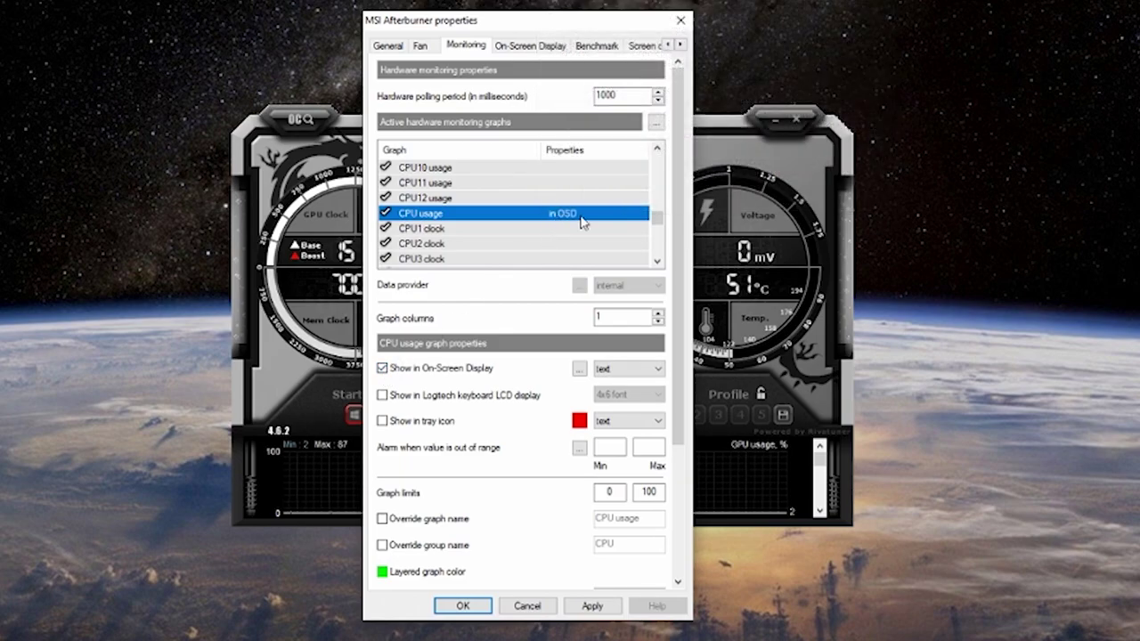
scroll(580, 221, down, 5)
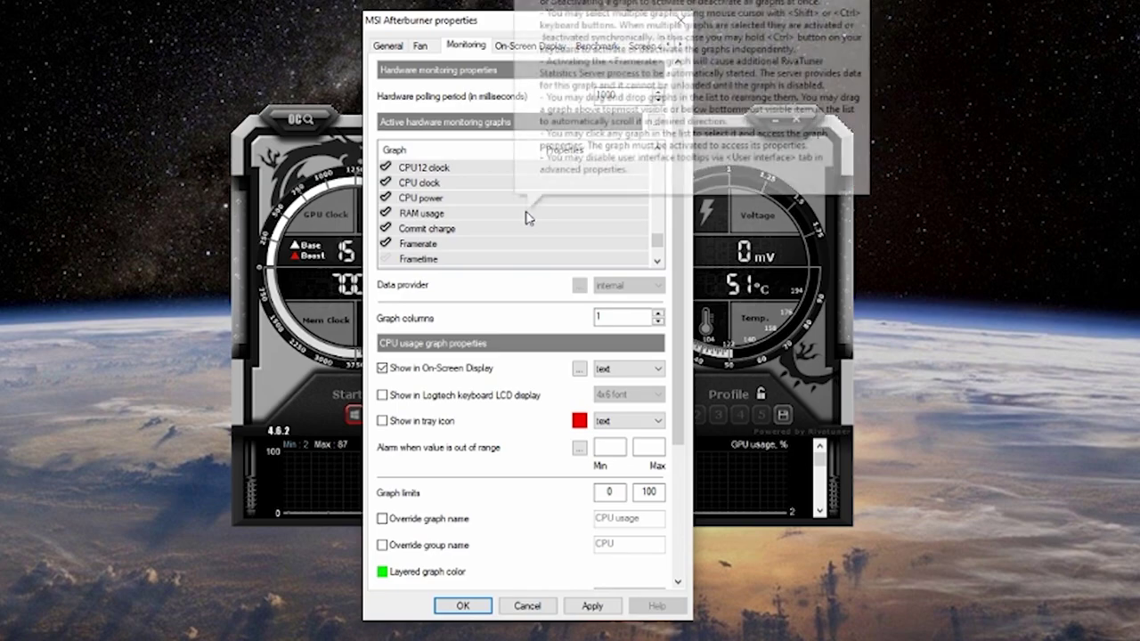
click(527, 215)
click(383, 368)
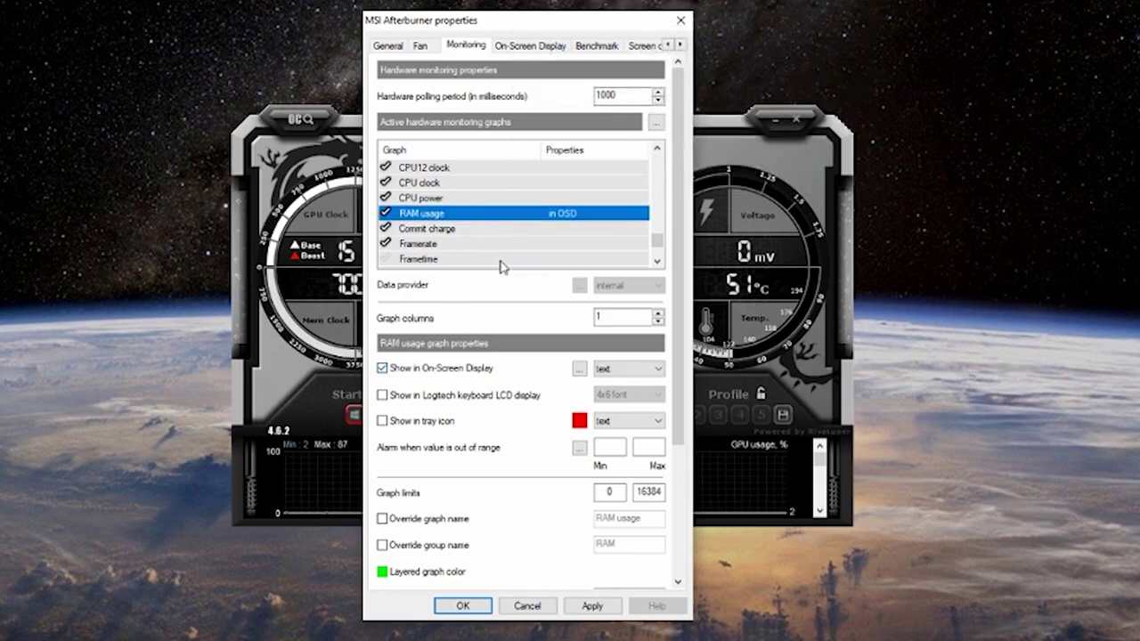
Keep the Framerate graph active and set it to show in the On-Screen Display
click(481, 245)
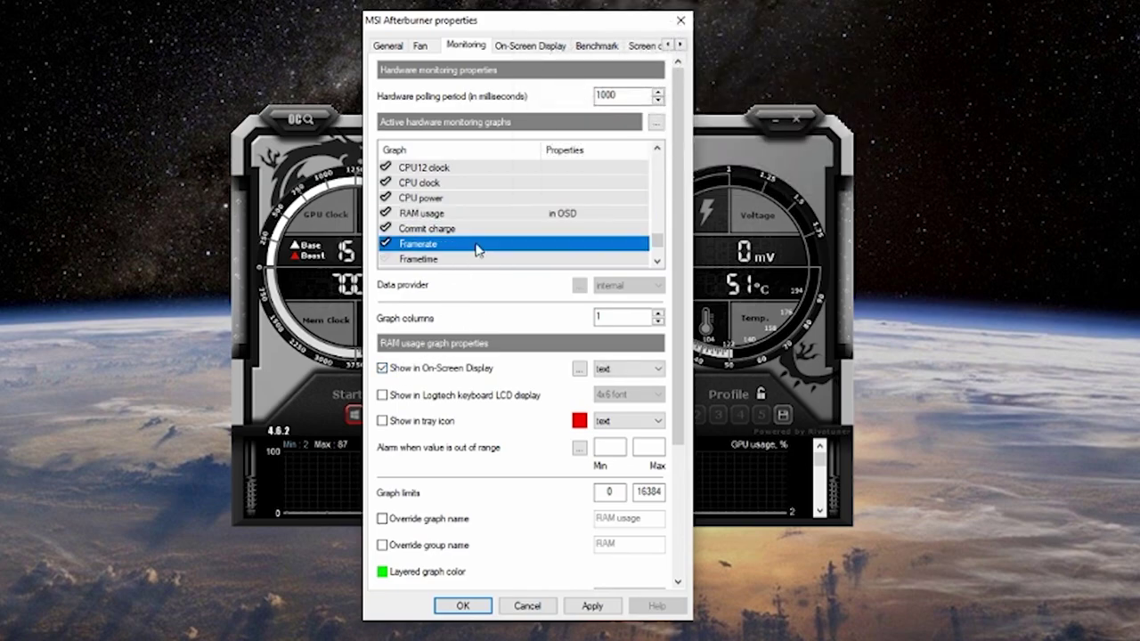
click(386, 244)
click(385, 244)
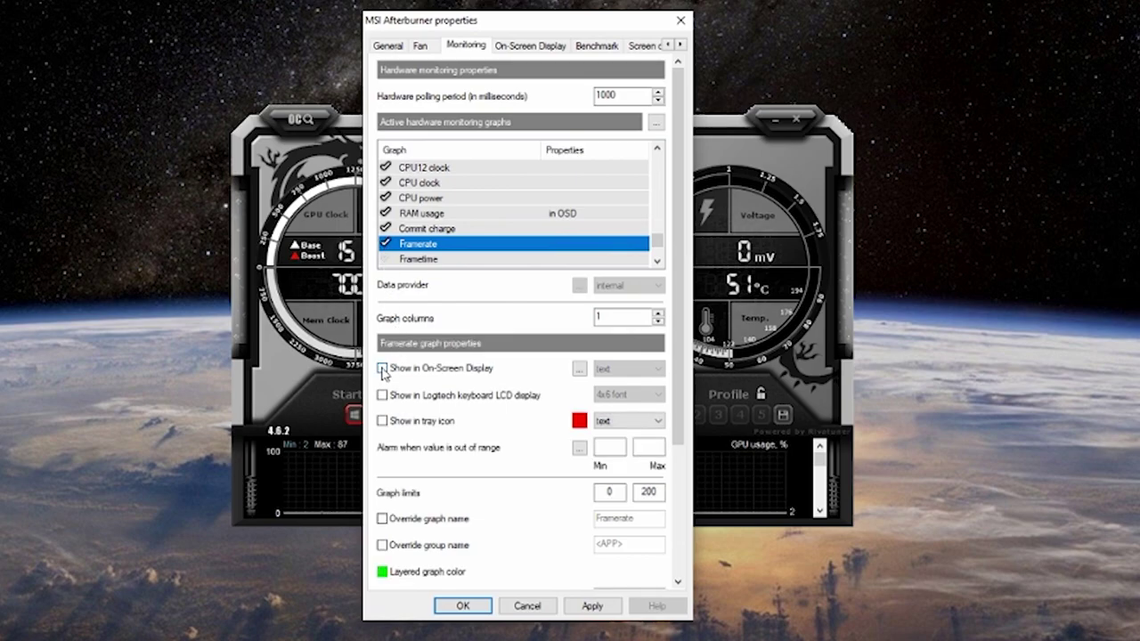
click(382, 369)
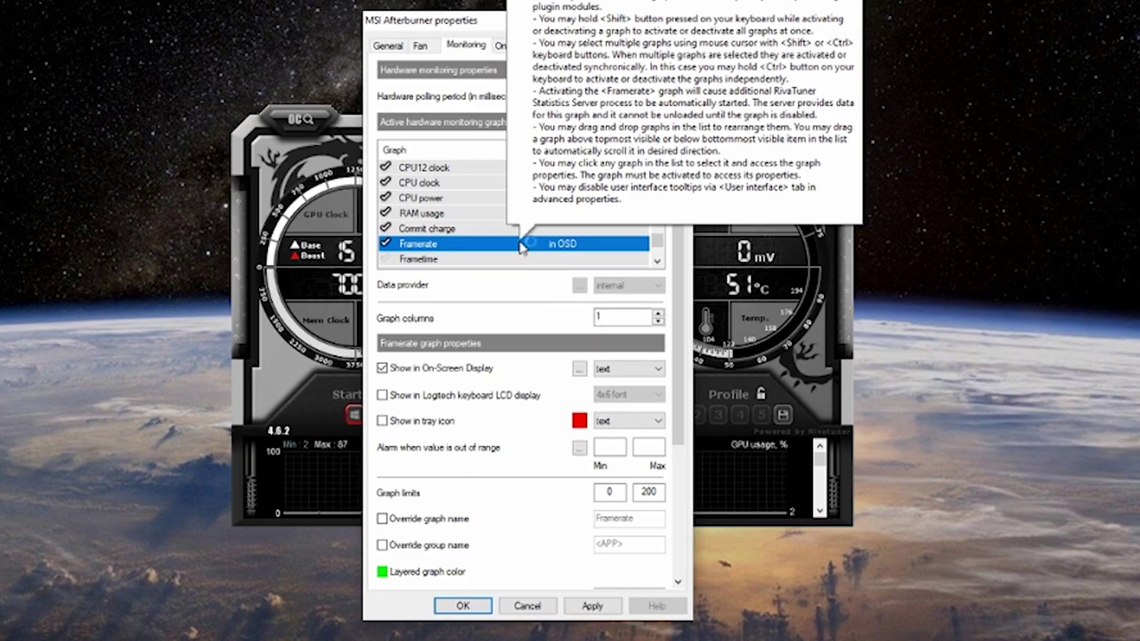
Review the remaining framerate graphs, apply the monitoring changes and close the properties dialog
scroll(522, 247, down, 1)
scroll(613, 215, down, 1)
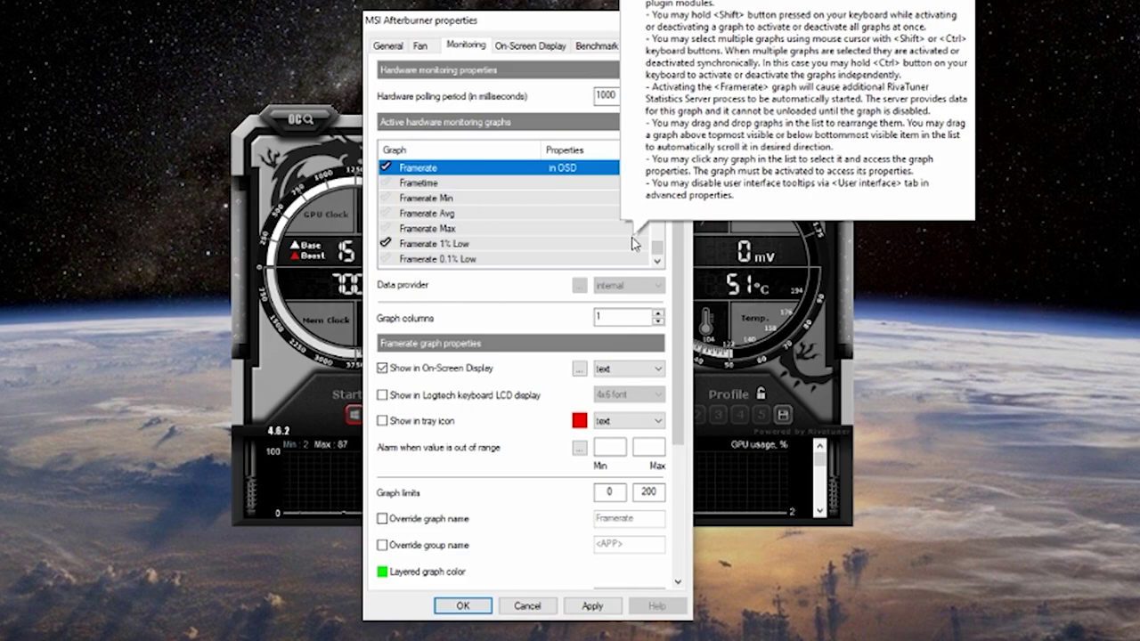
scroll(657, 247, up, 5)
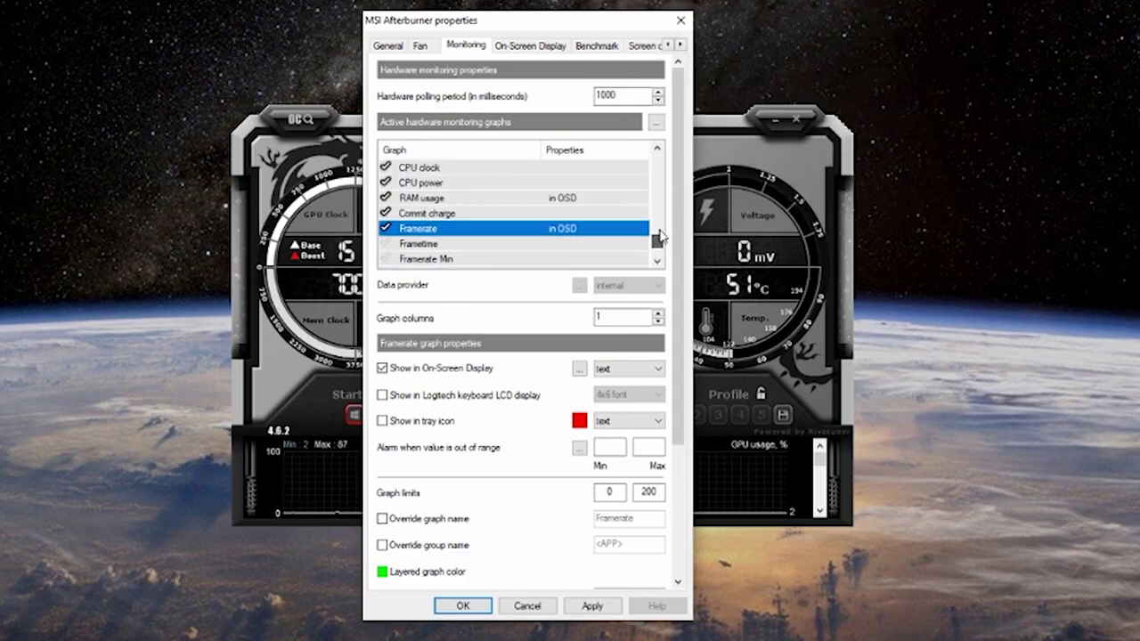
click(592, 606)
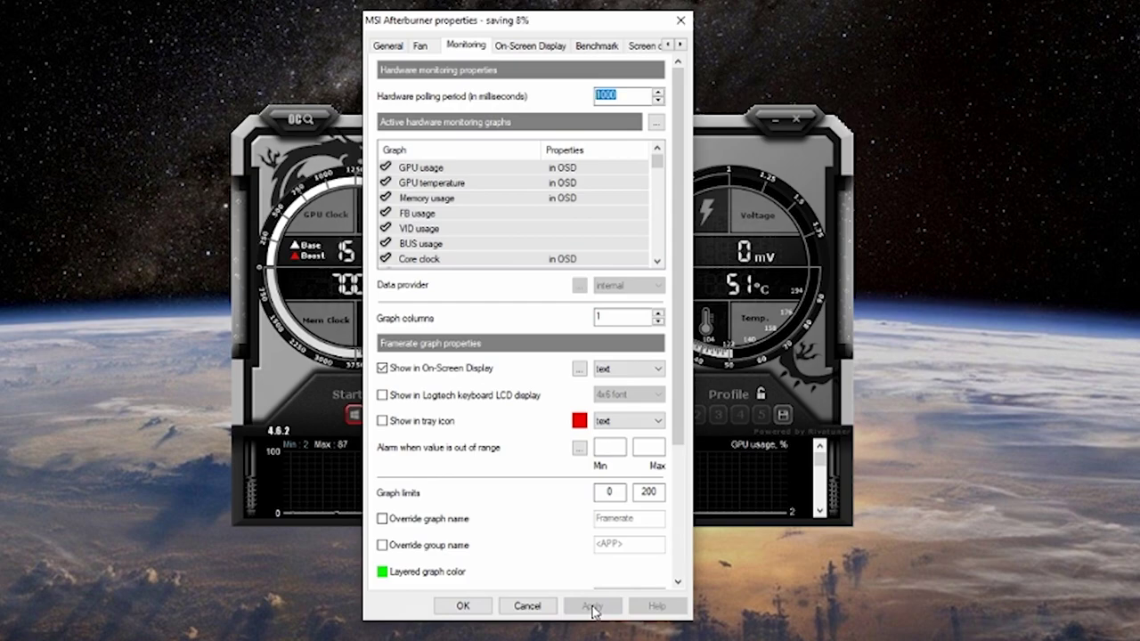
click(454, 606)
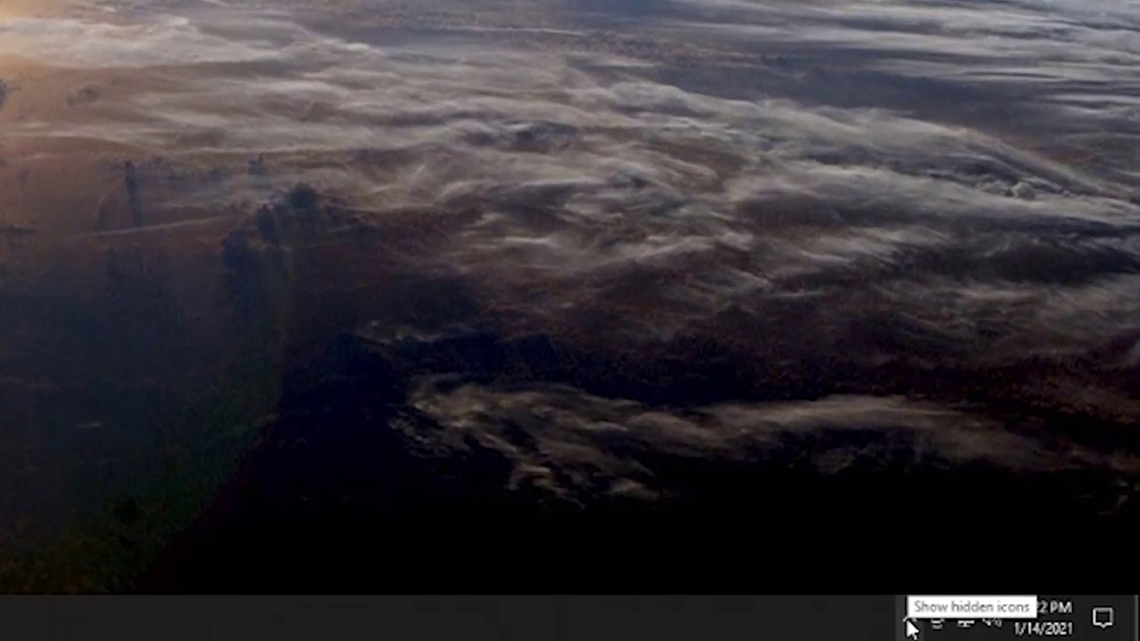
Open RivaTuner Statistics Server from the hidden tray icons and review the application detection level and On-Screen Display support and rendering settings
click(980, 628)
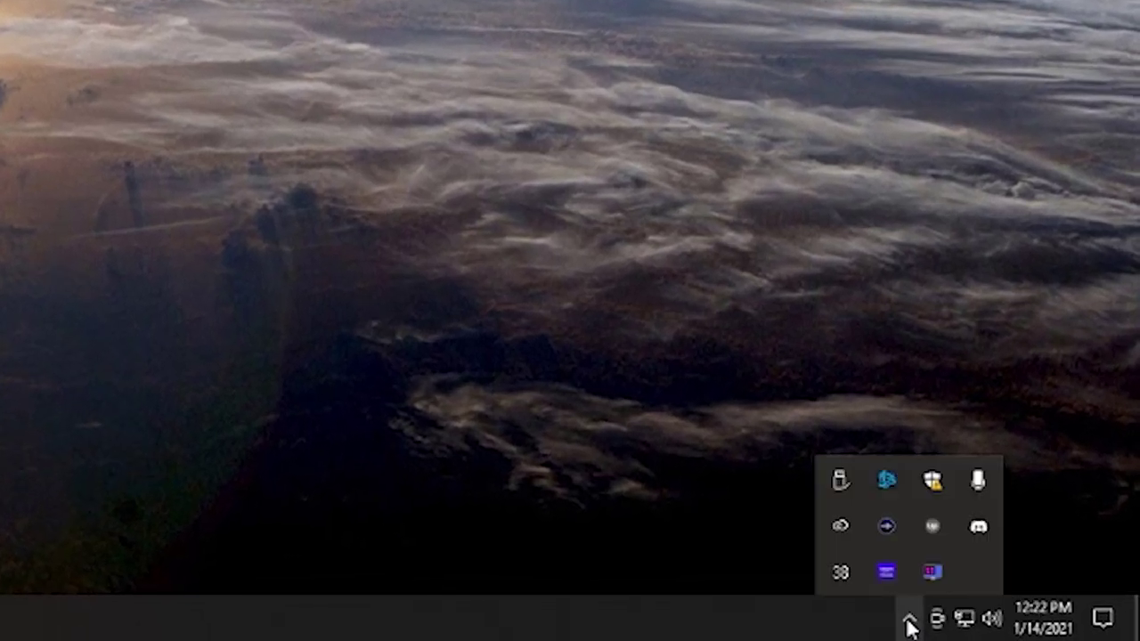
click(933, 575)
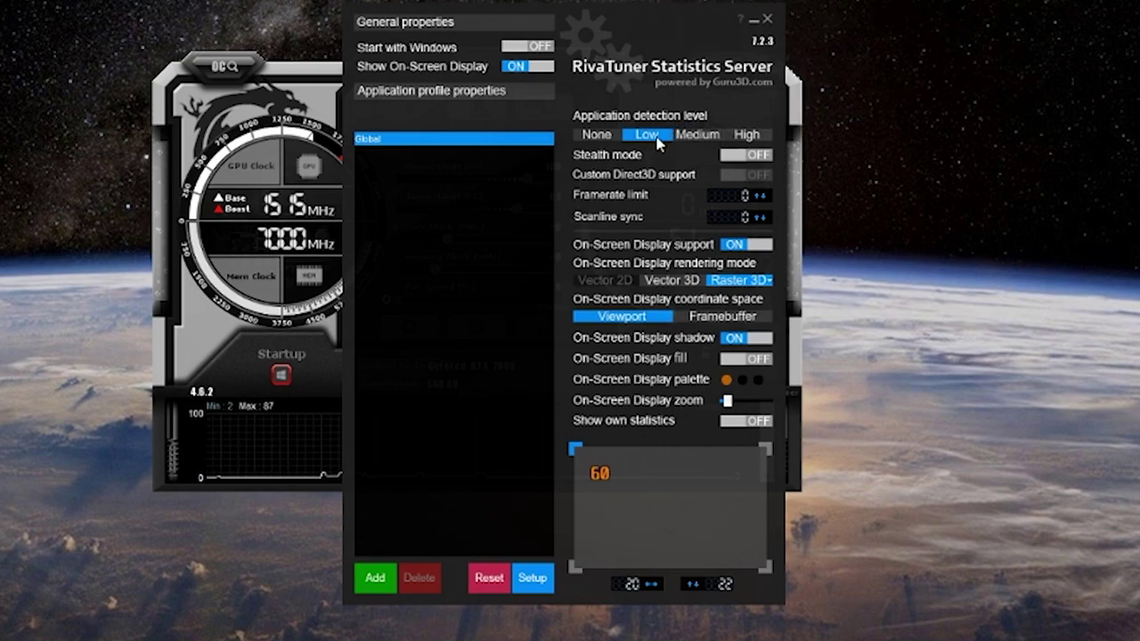
mouse_move(659, 144)
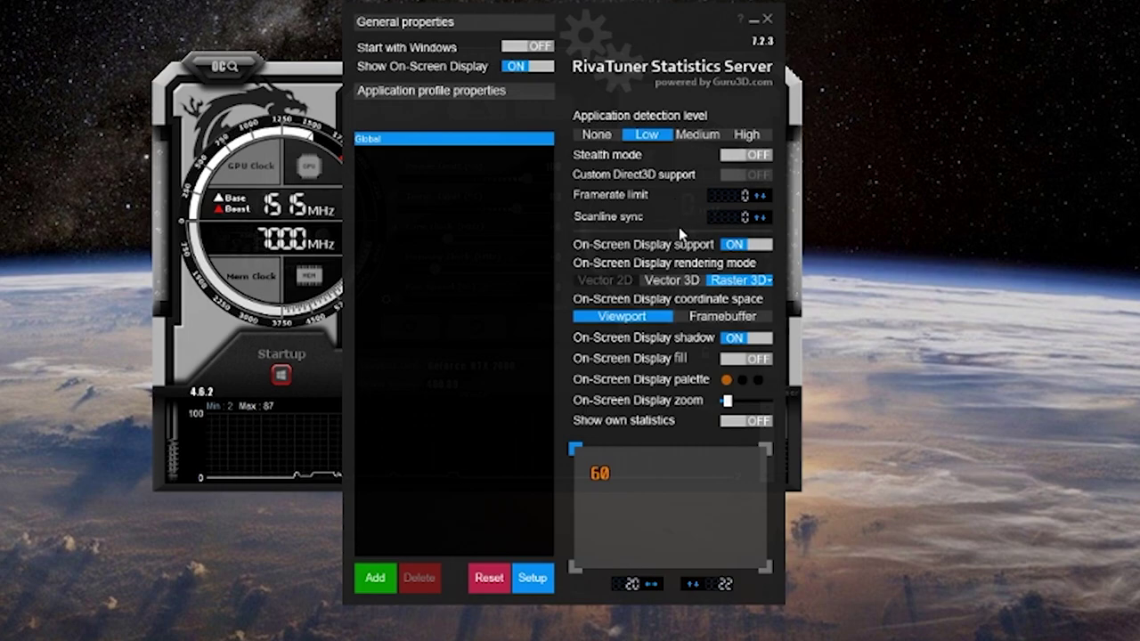
mouse_move(739, 252)
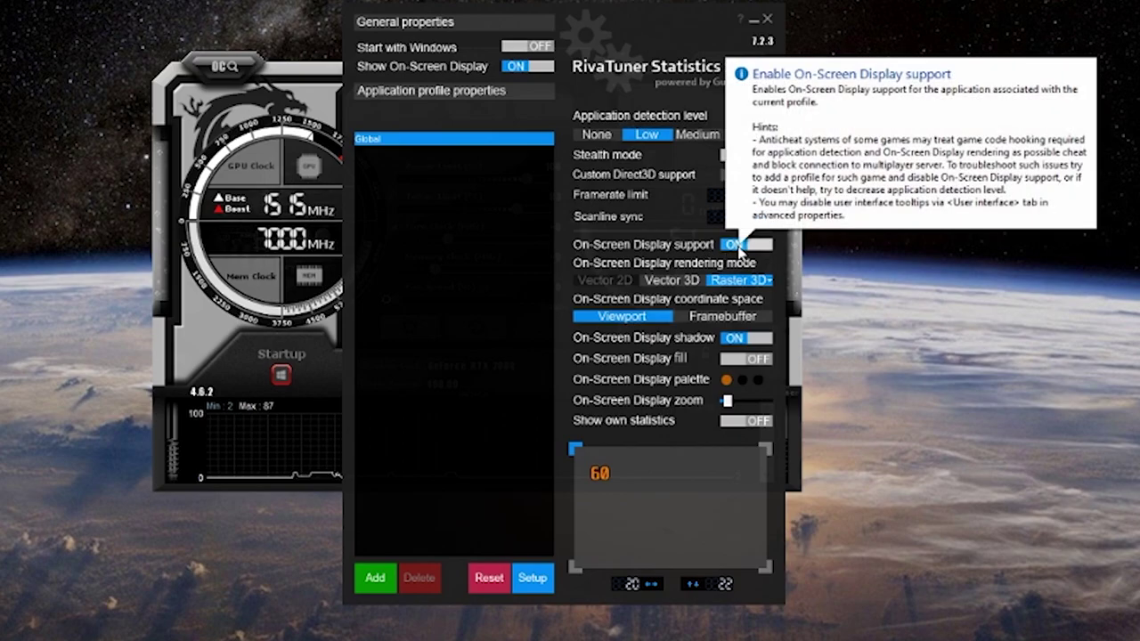
mouse_move(734, 283)
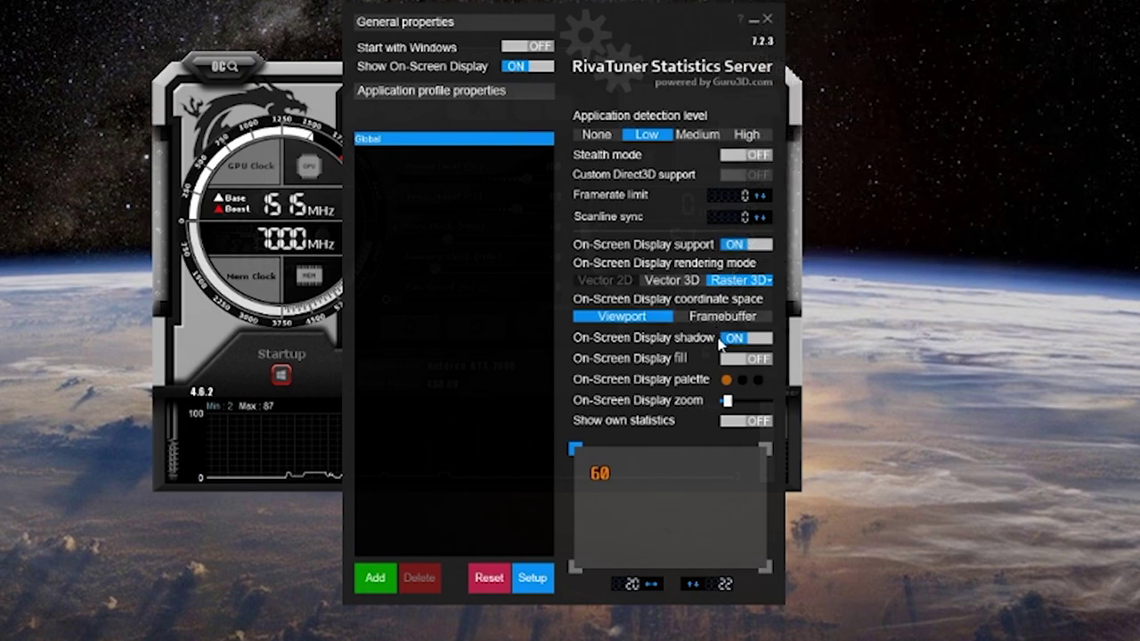
Try moving the preview text closer to its upper-left corner and toggling the On-Screen Display shadow and fill
drag(601, 475, 586, 476)
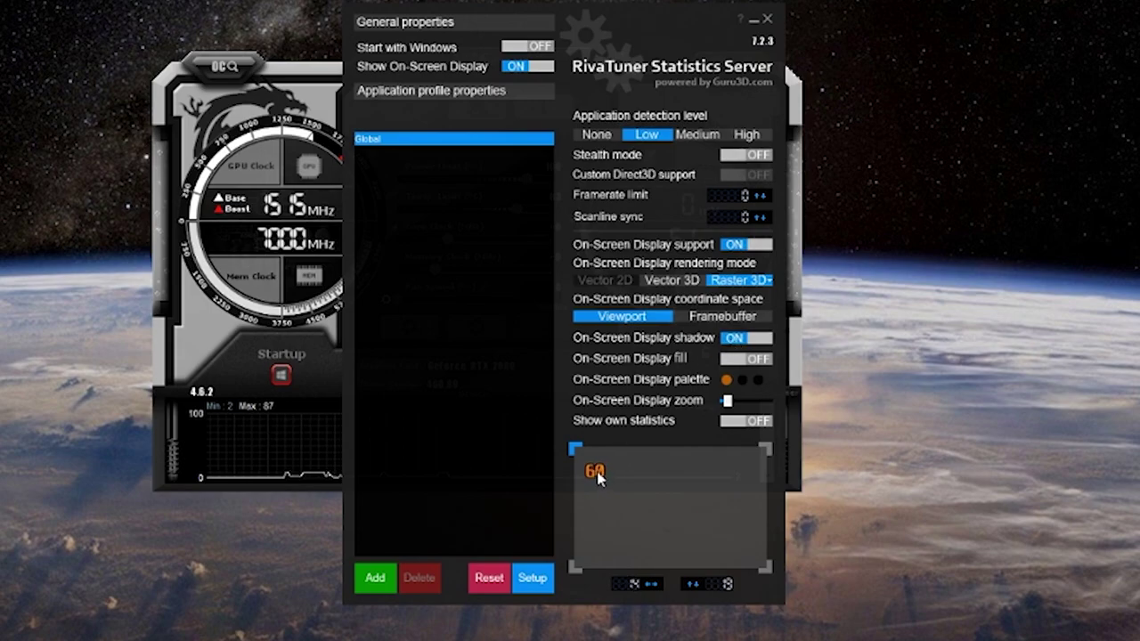
click(753, 341)
click(753, 342)
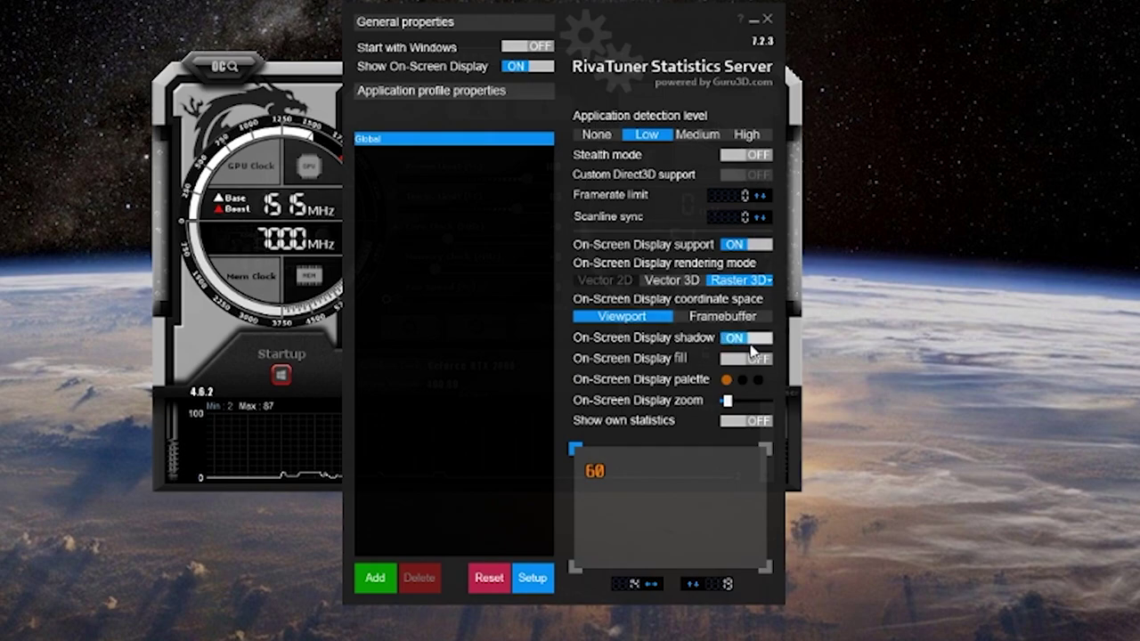
click(749, 359)
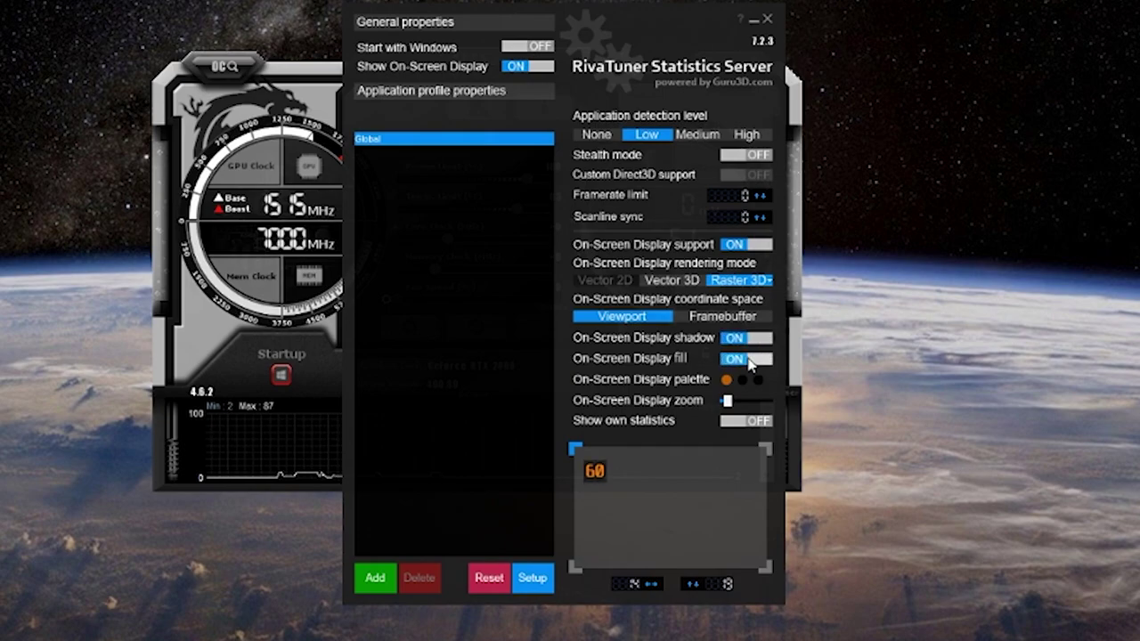
click(748, 361)
click(748, 342)
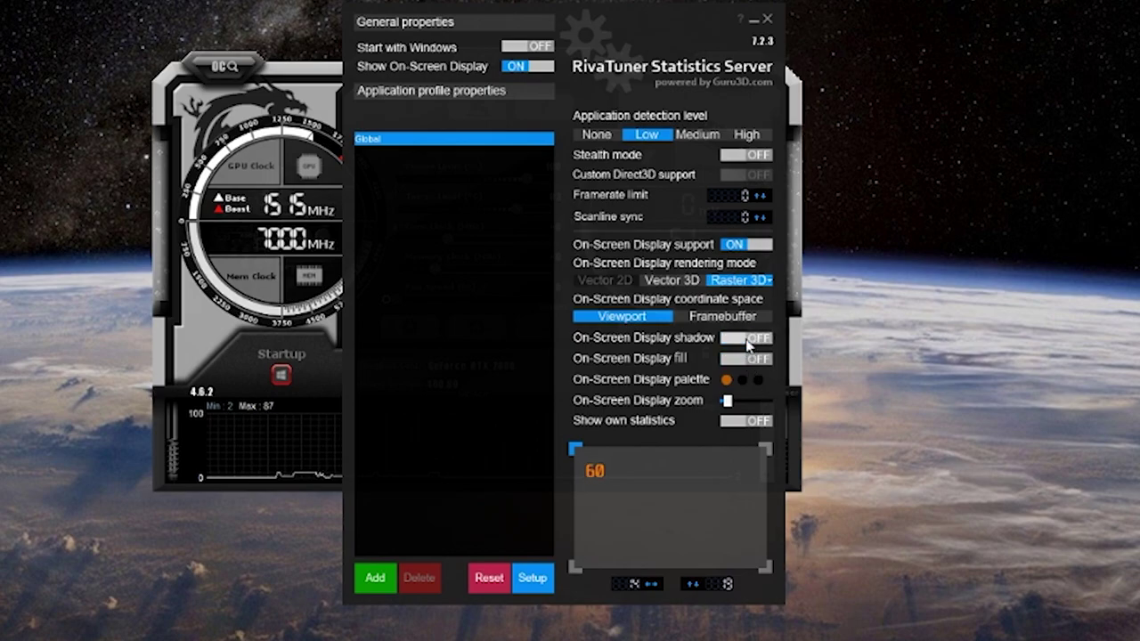
click(748, 342)
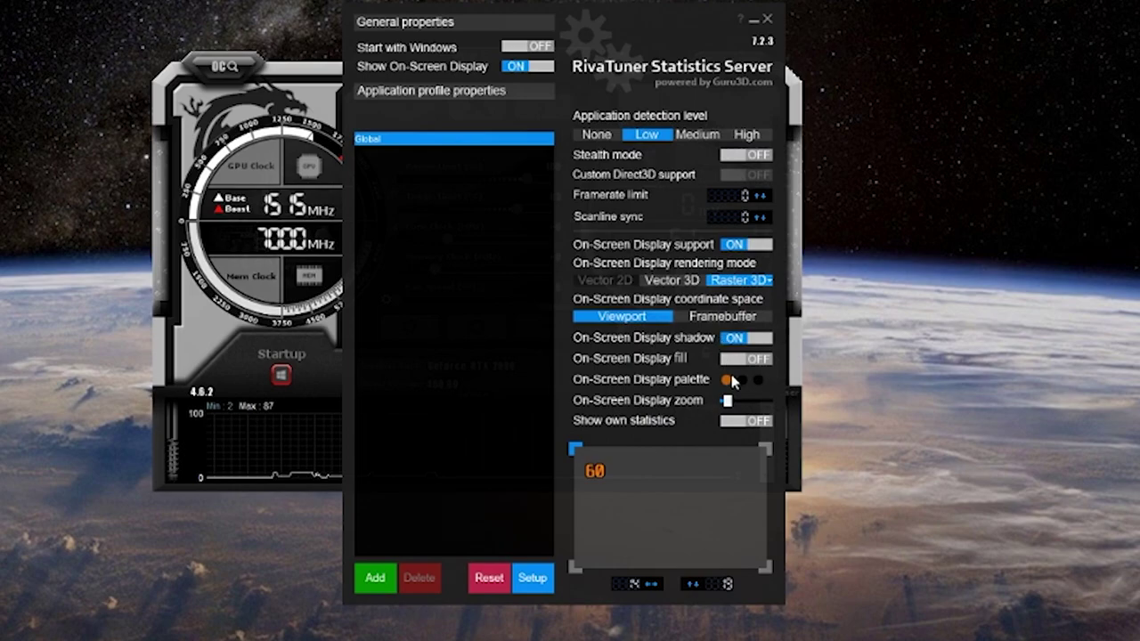
Set the On-Screen Display base color to green (R 10, G 183, B 25) and try the zoom adjustment
mouse_move(729, 381)
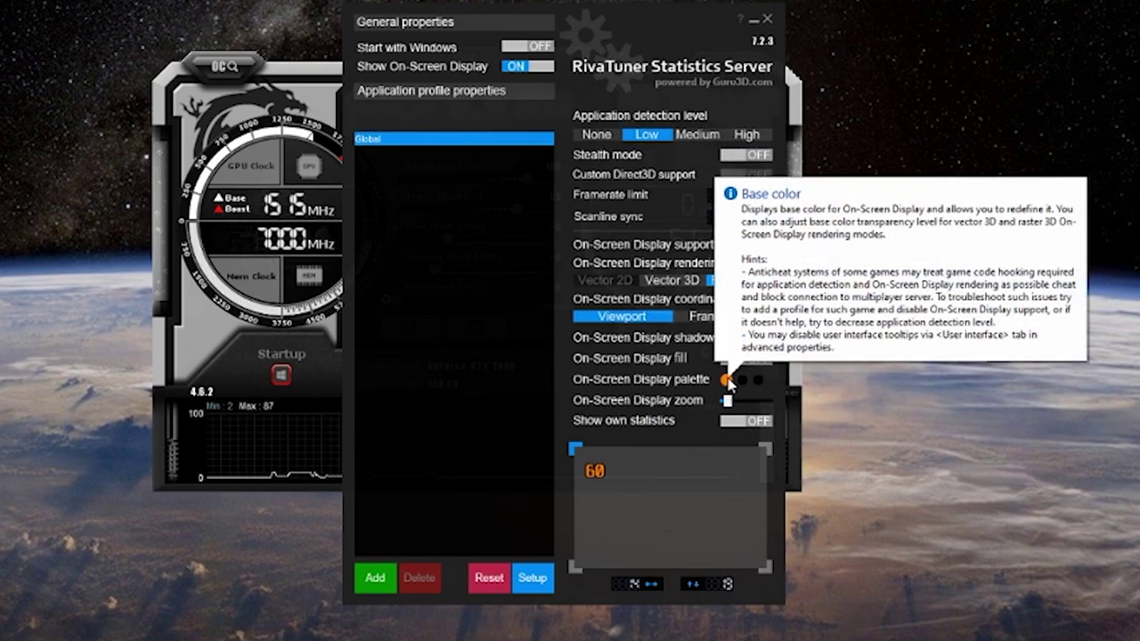
click(729, 382)
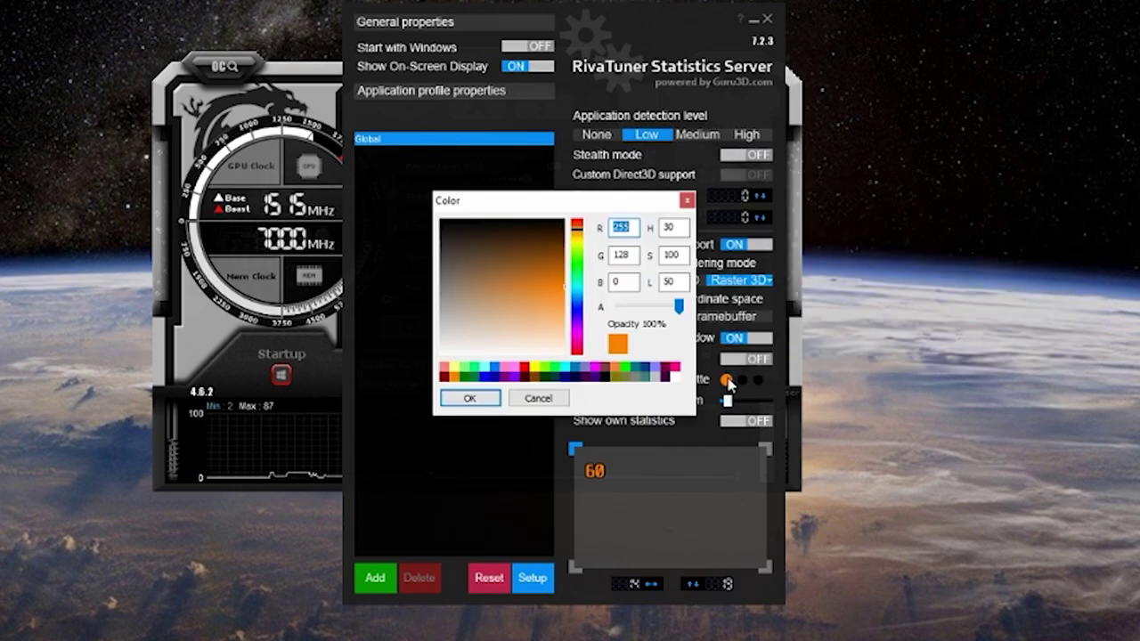
drag(580, 254, 553, 278)
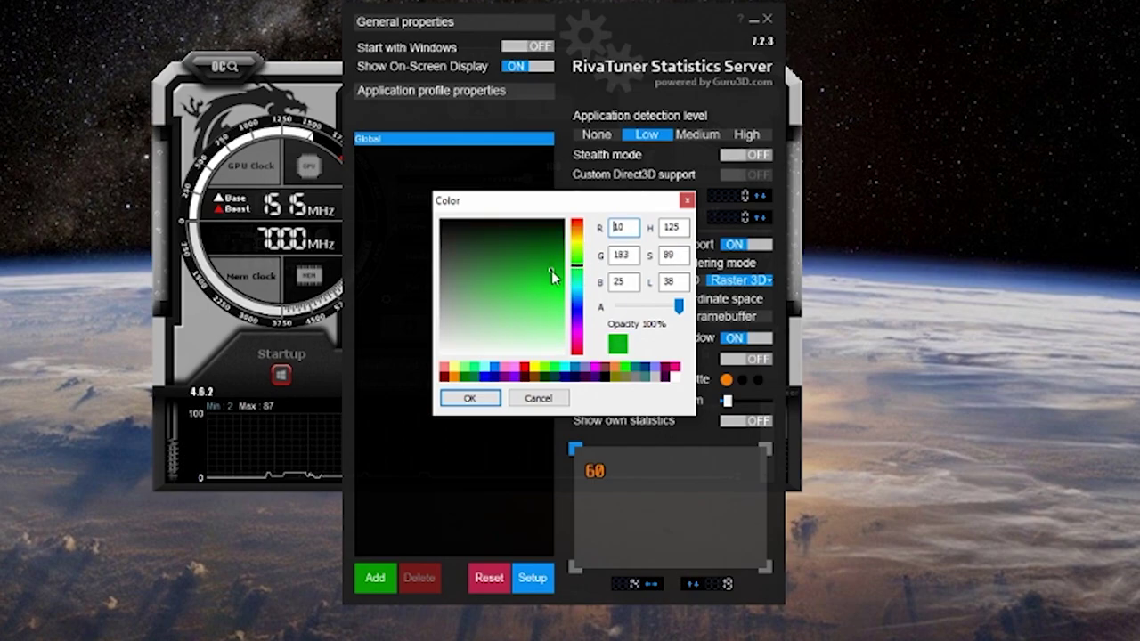
click(470, 399)
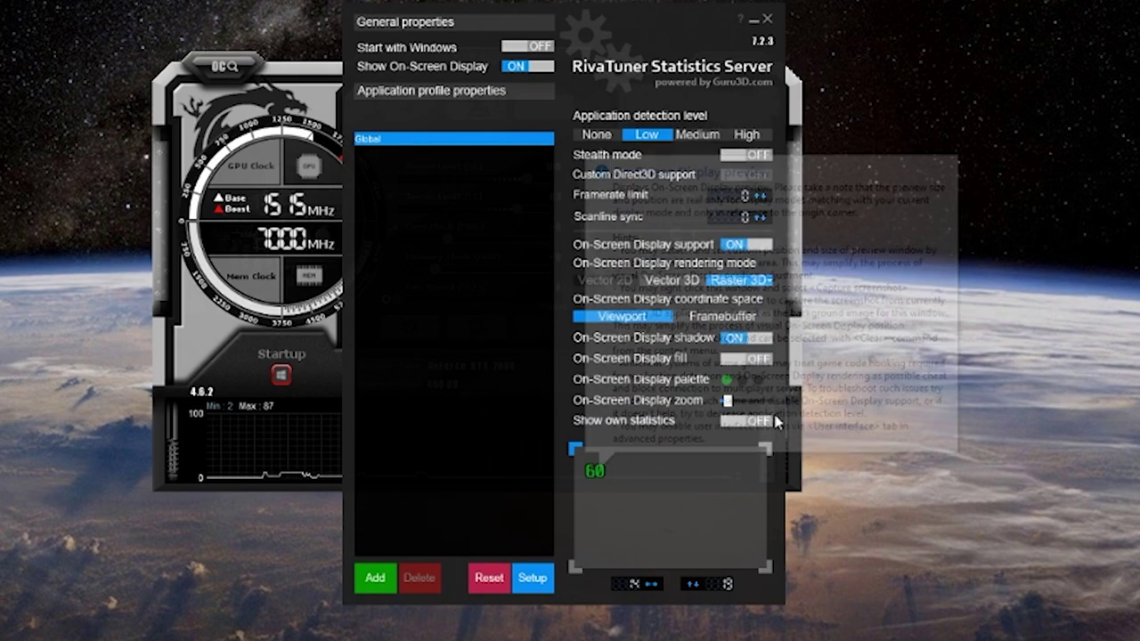
mouse_move(728, 403)
mouse_down()
mouse_move(743, 401)
mouse_move(732, 406)
mouse_up()
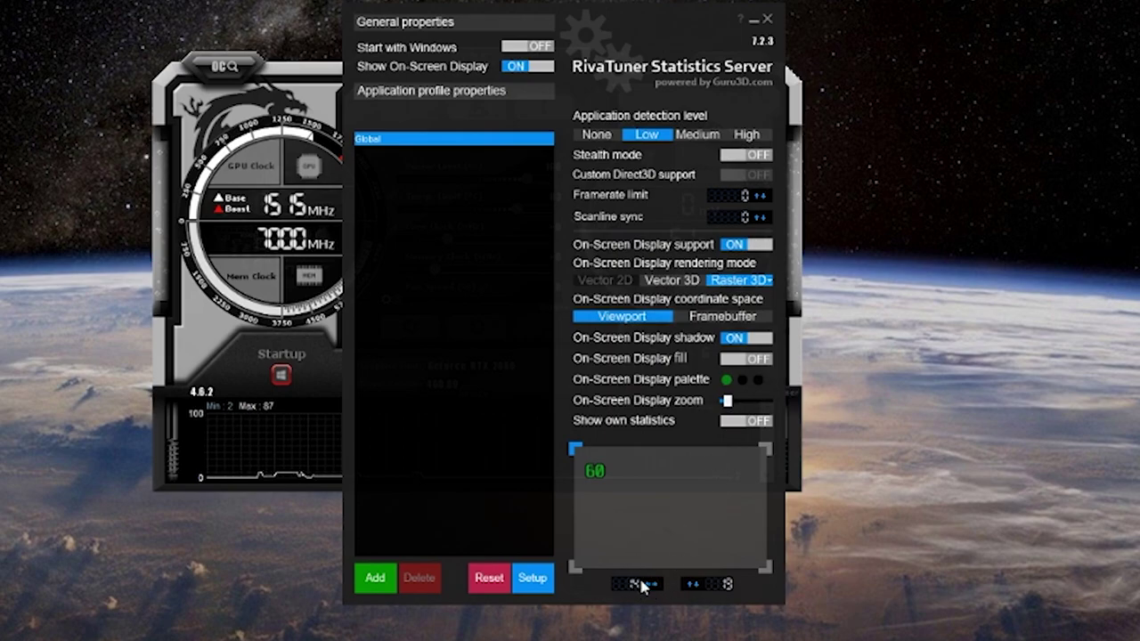
Anchor the On-Screen Display to the preview's upper-right corner, position its text at offsets 201 and 7, and switch to MSI Afterburner
mouse_move(595, 474)
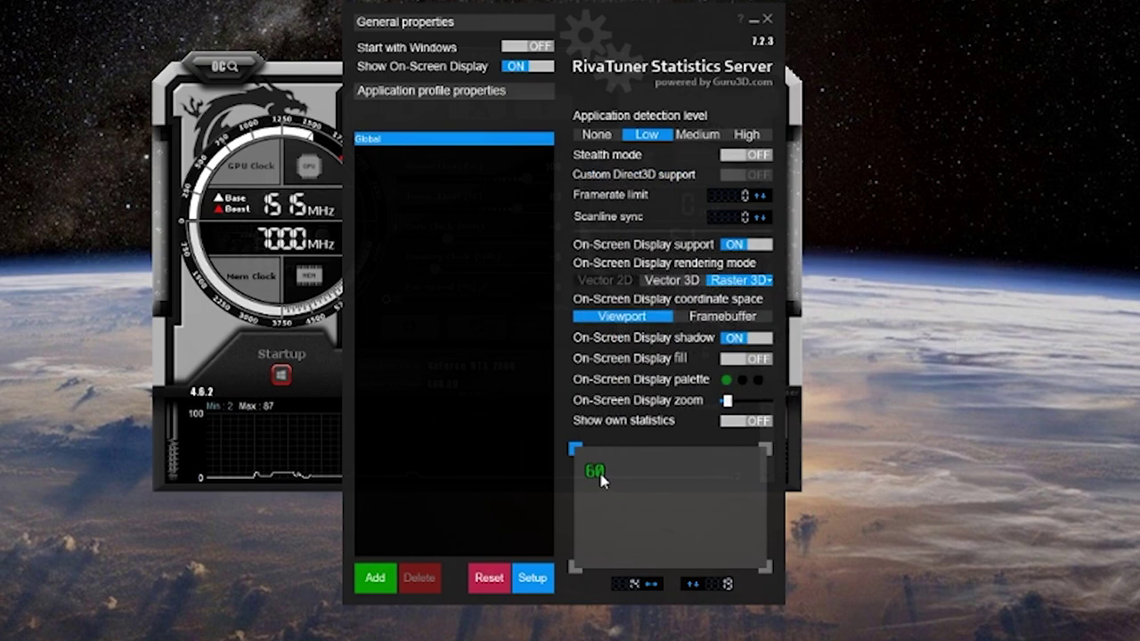
drag(599, 479, 580, 561)
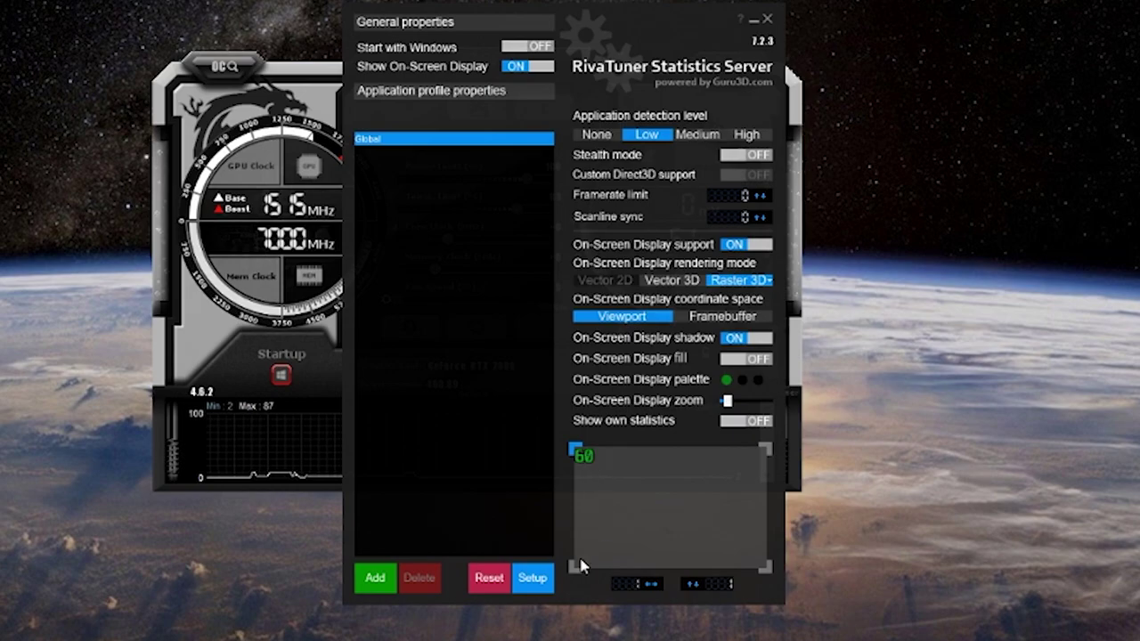
drag(766, 564, 593, 467)
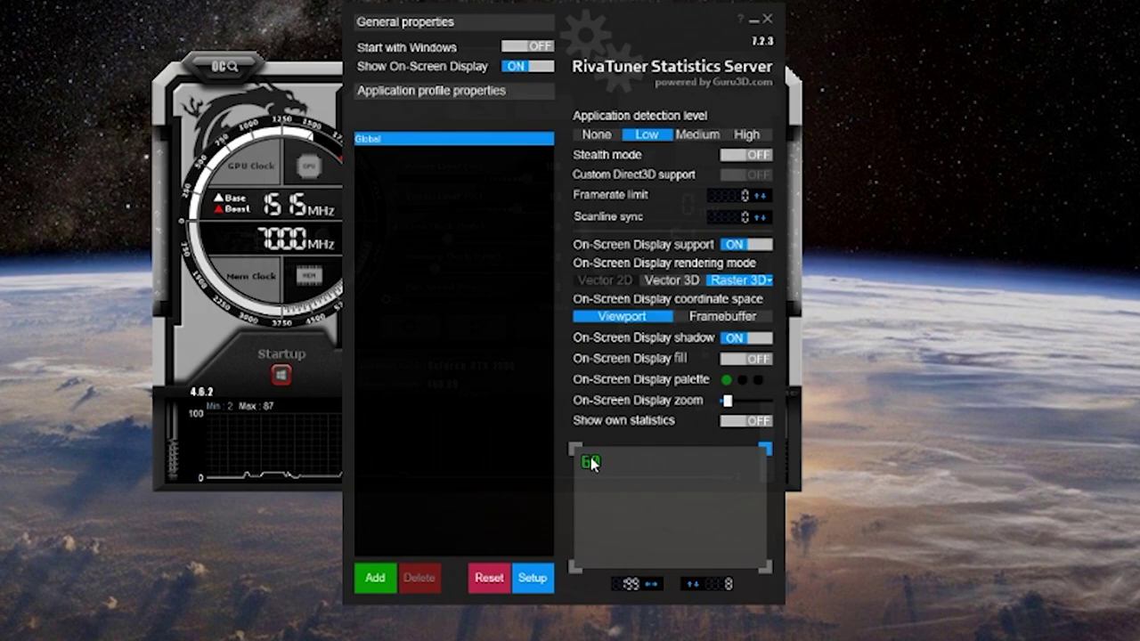
mouse_move(592, 463)
mouse_down()
mouse_move(666, 482)
mouse_move(583, 456)
mouse_move(591, 465)
mouse_up()
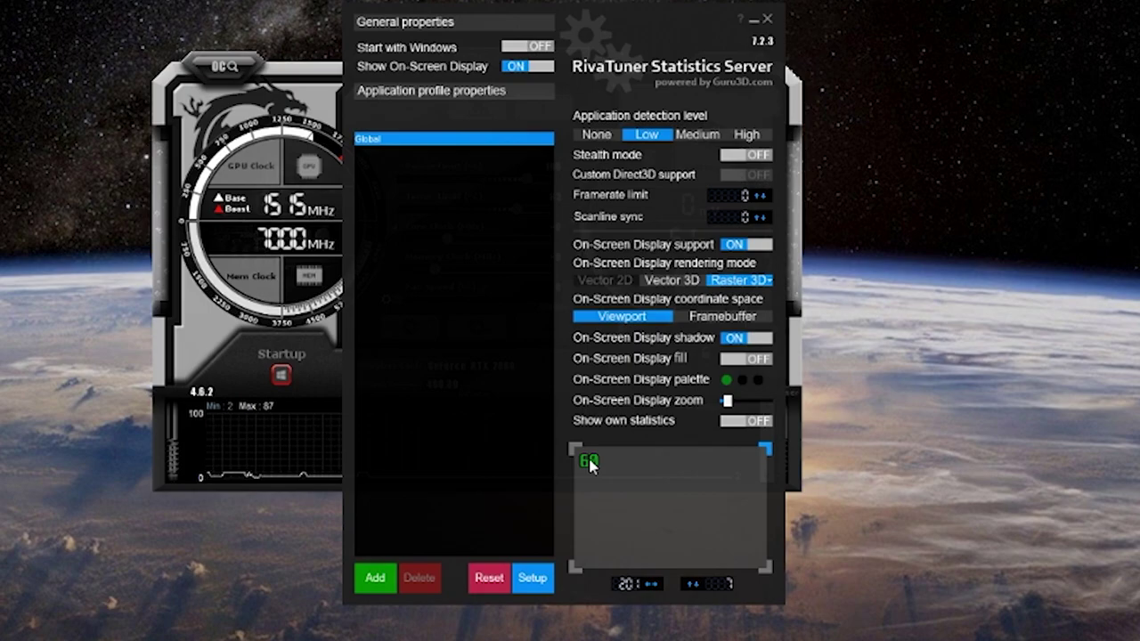
click(311, 105)
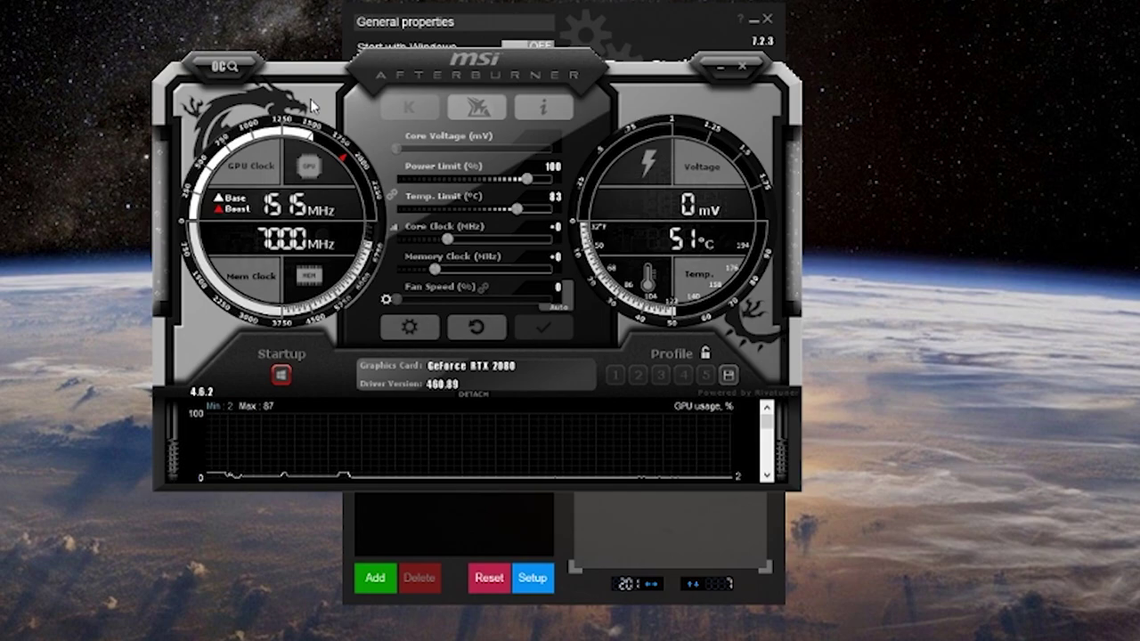